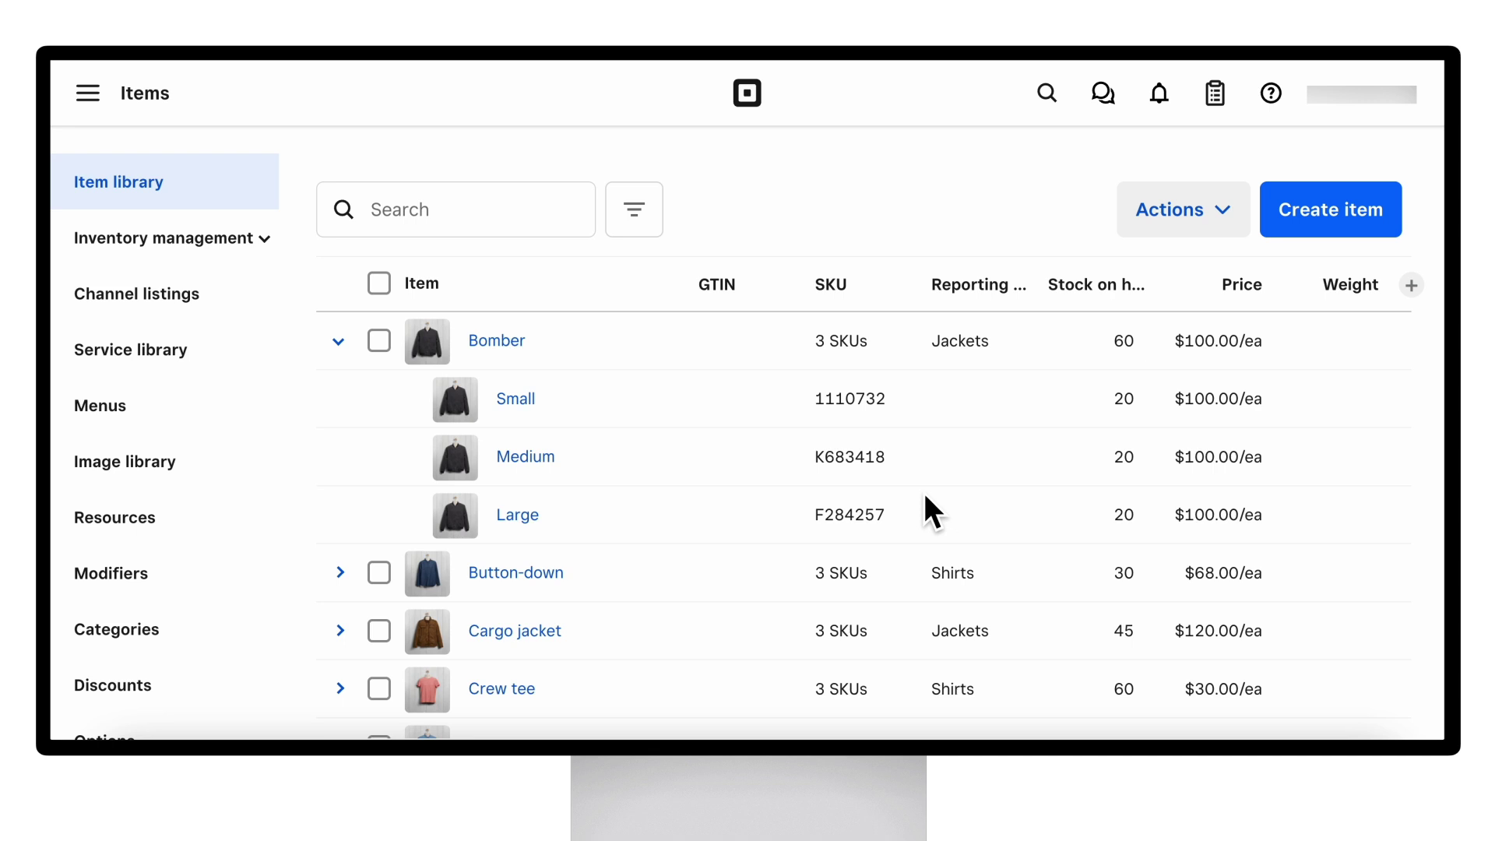
- Export the whole item library as an Excel file, keeping All items and Excel (recommended)
click(1204, 216)
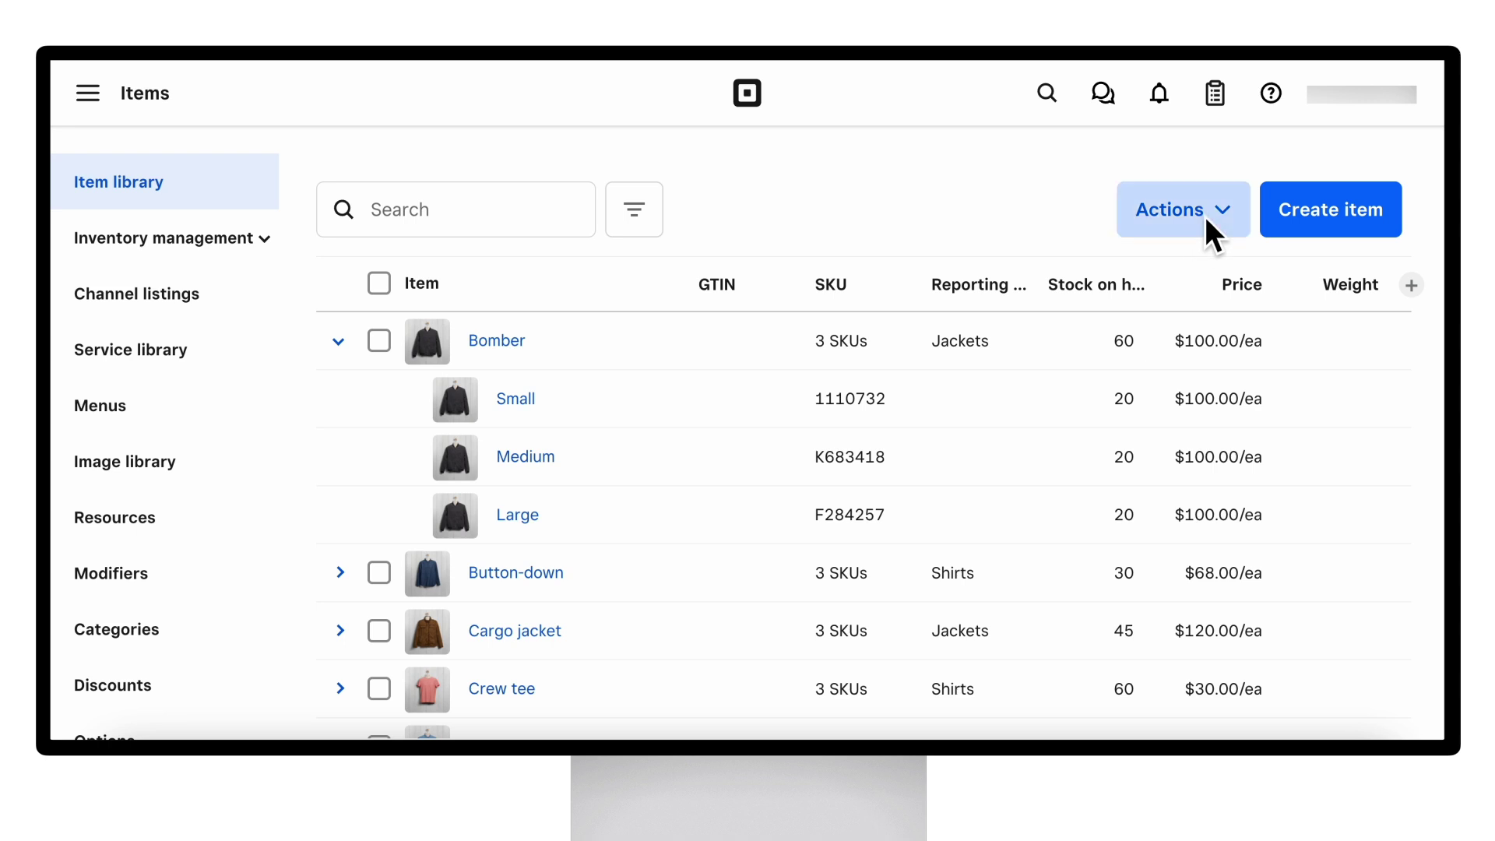
click(1090, 355)
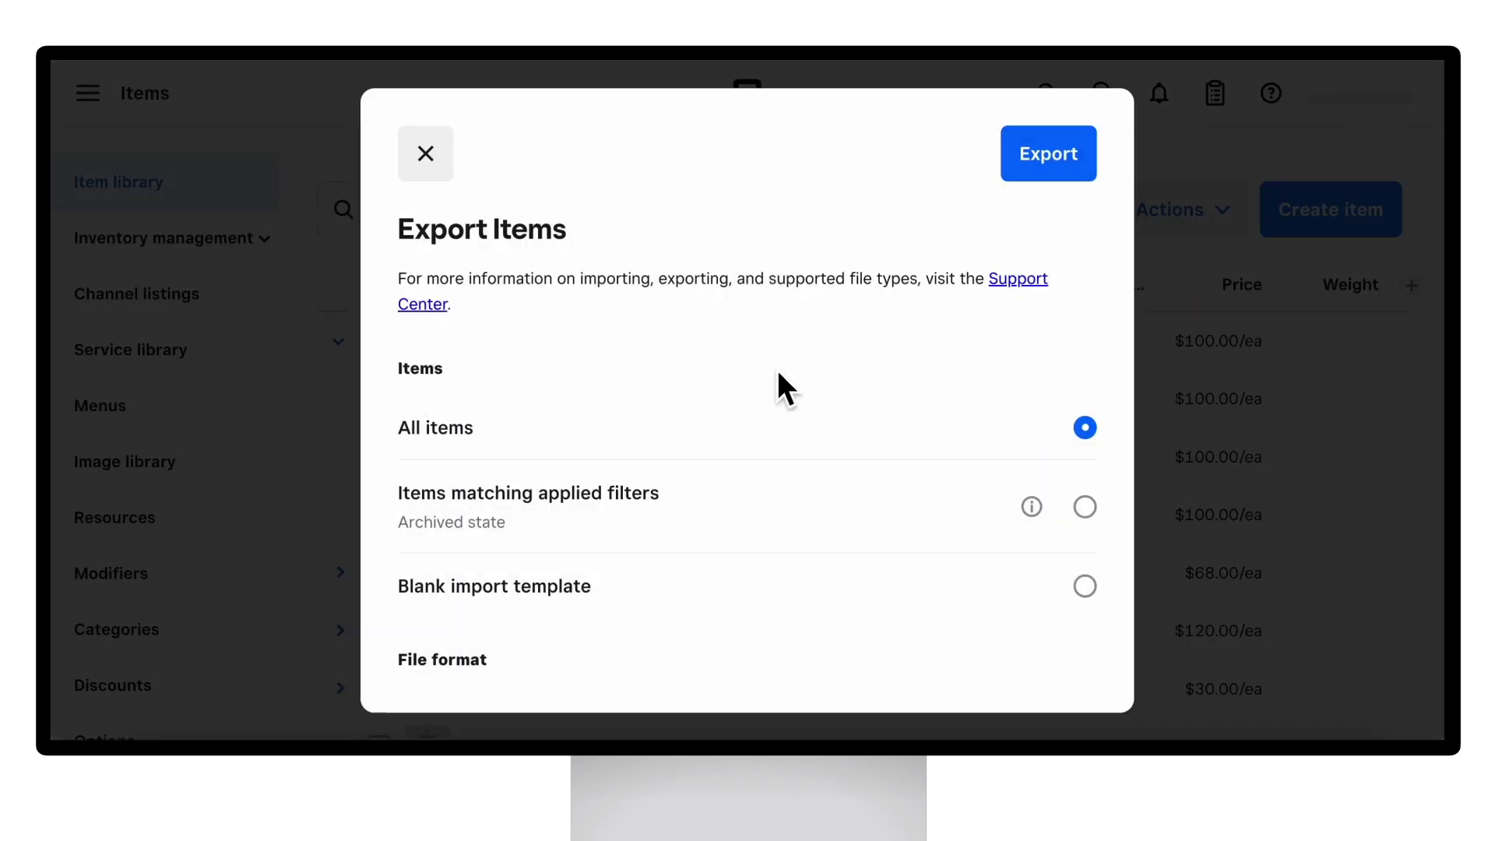
scroll(712, 391, down, 1)
scroll(713, 391, up, 1)
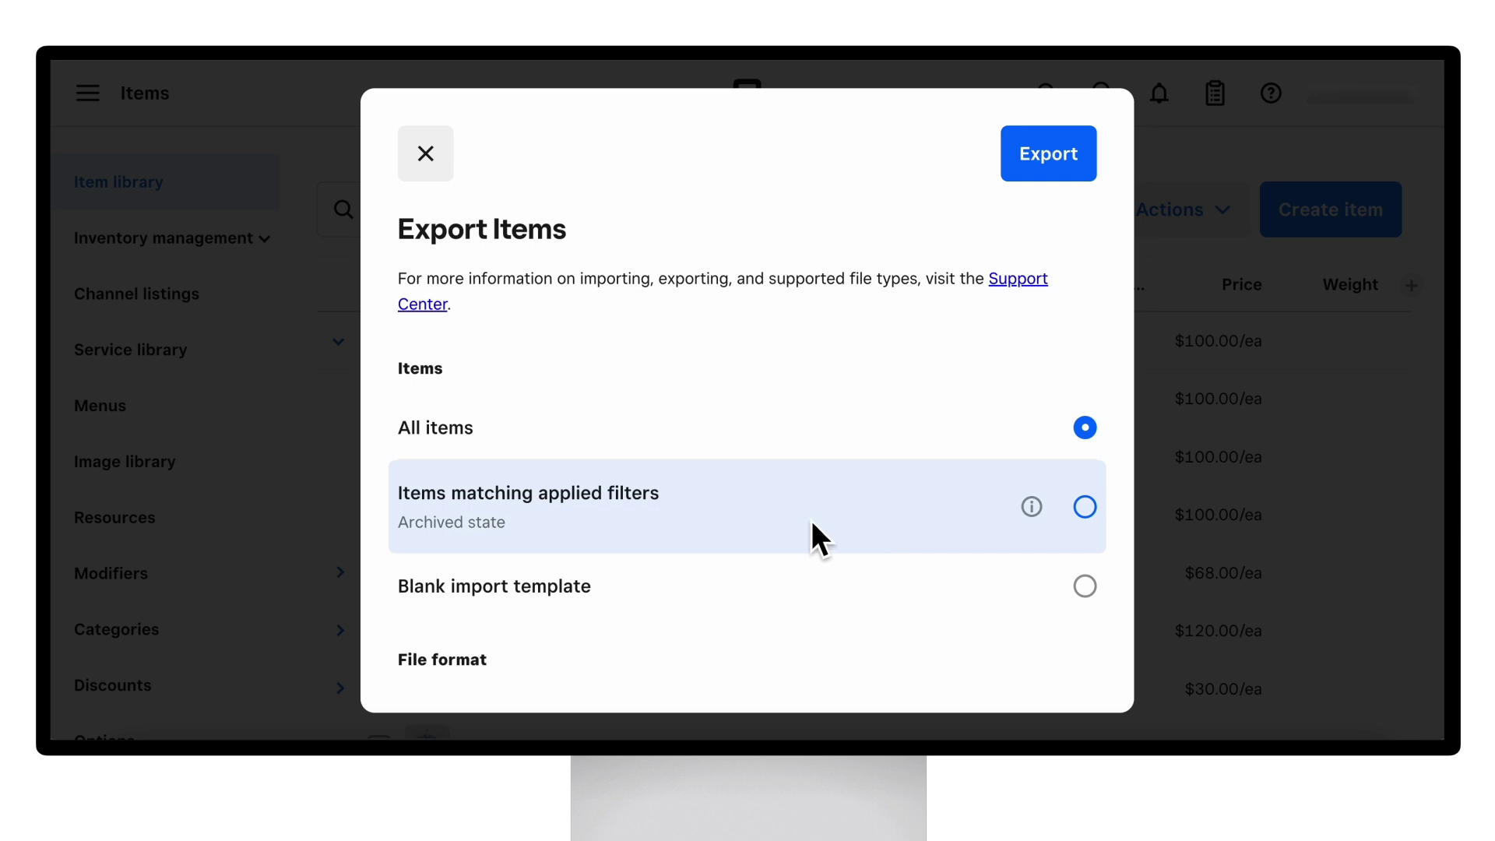
scroll(811, 521, down, 1)
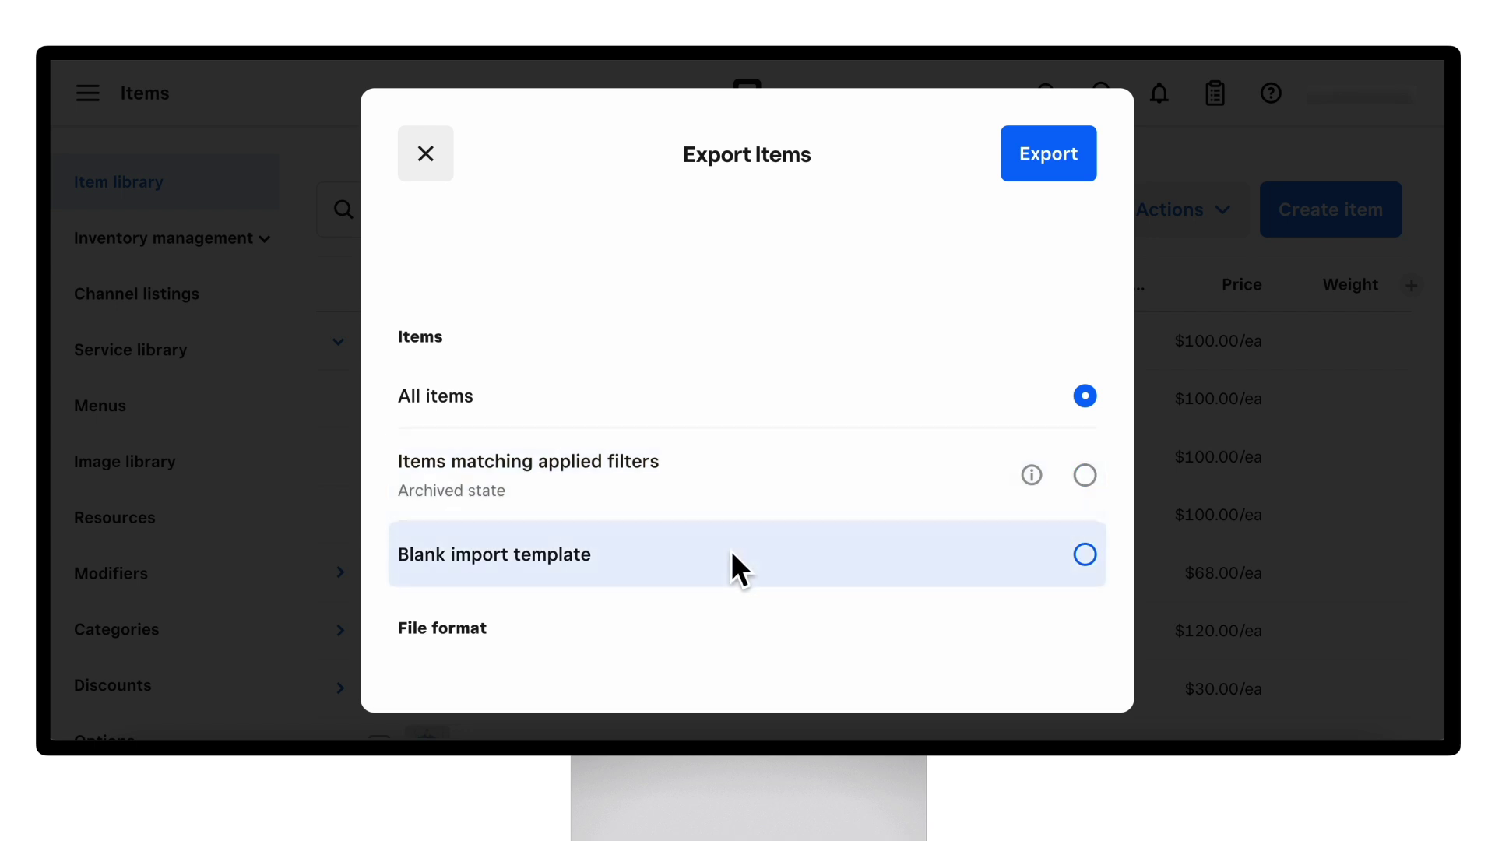
scroll(731, 561, down, 2)
scroll(755, 520, down, 1)
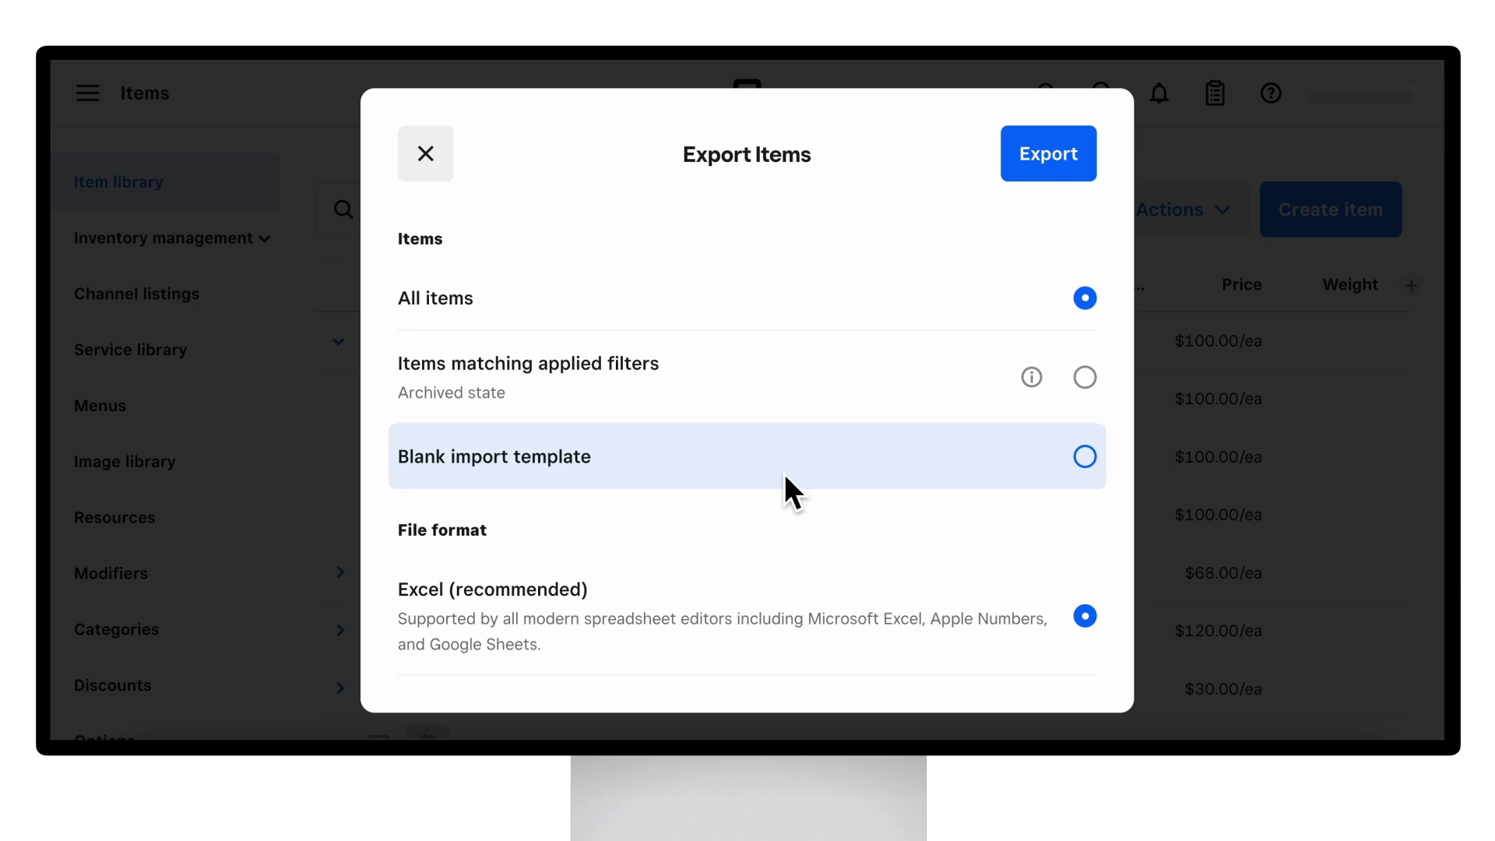
scroll(785, 476, down, 2)
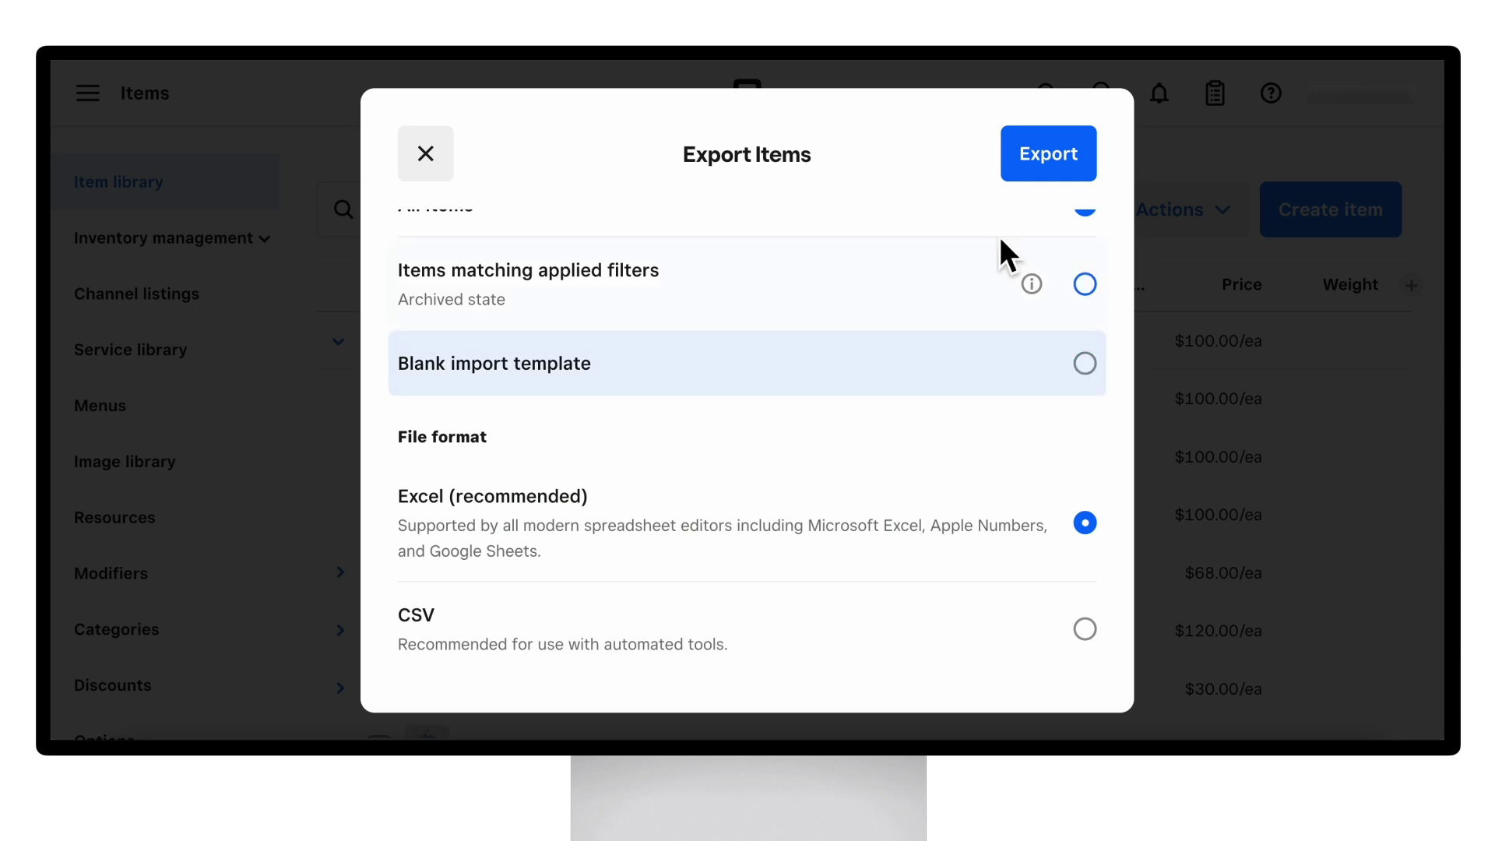
click(1053, 164)
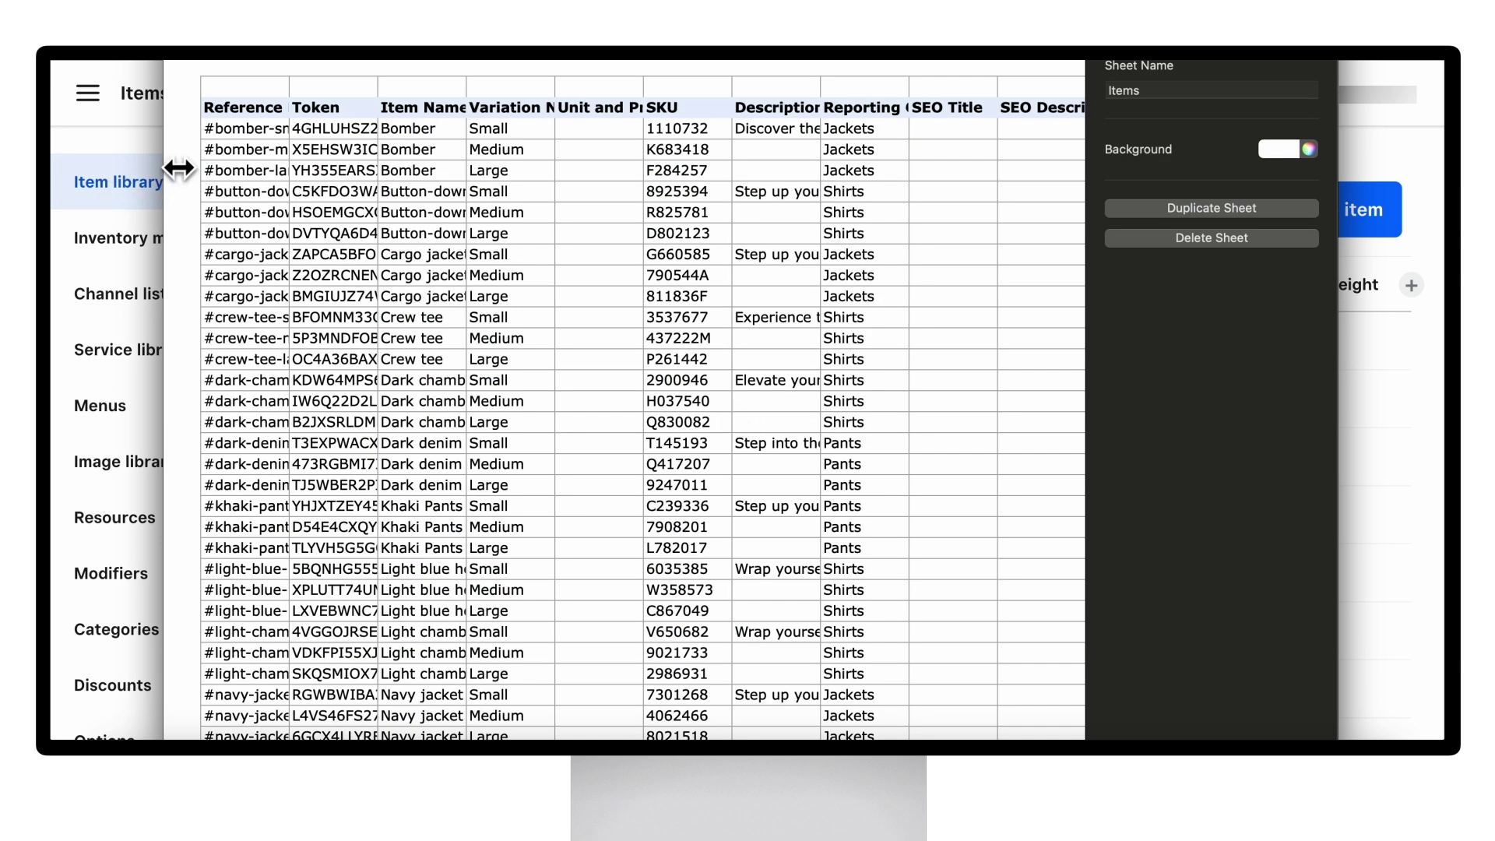
- Widen the Numbers window on both sides so the columns through GTIN are visible
drag(161, 181, 99, 185)
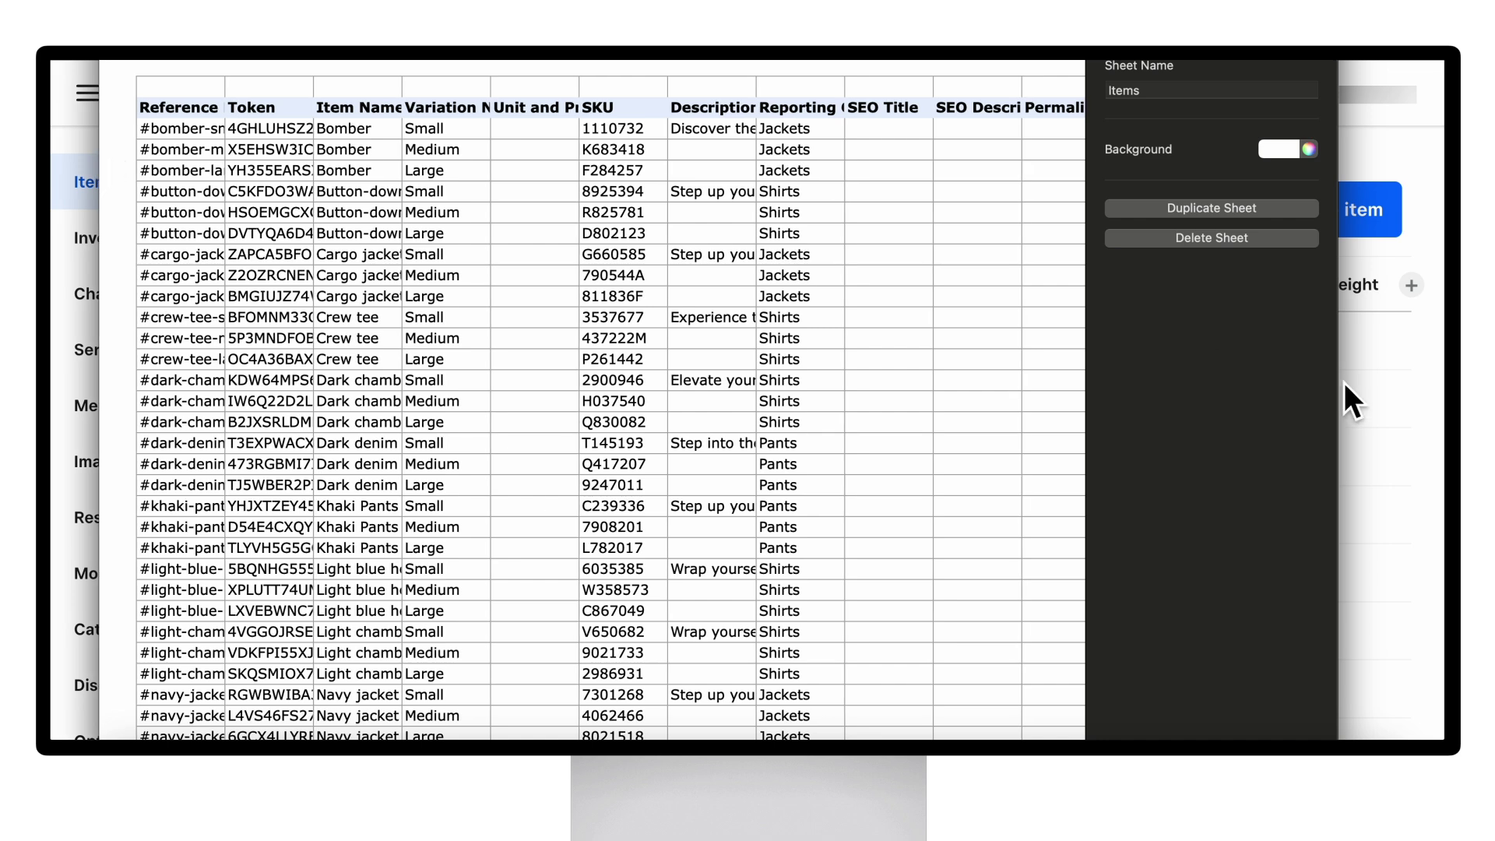
drag(1339, 401, 1444, 401)
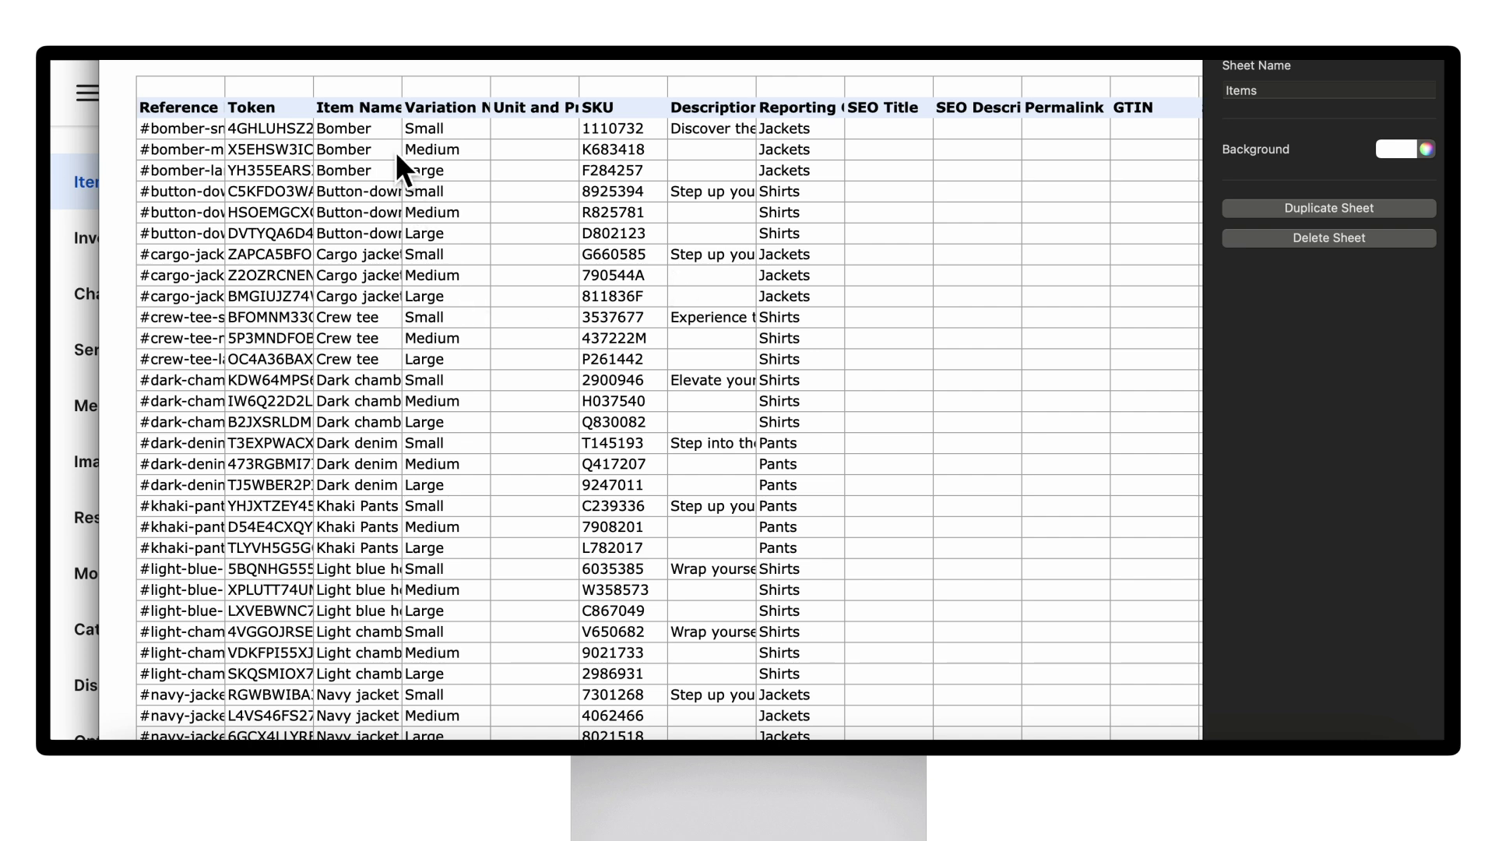
scroll(410, 128, down, 5)
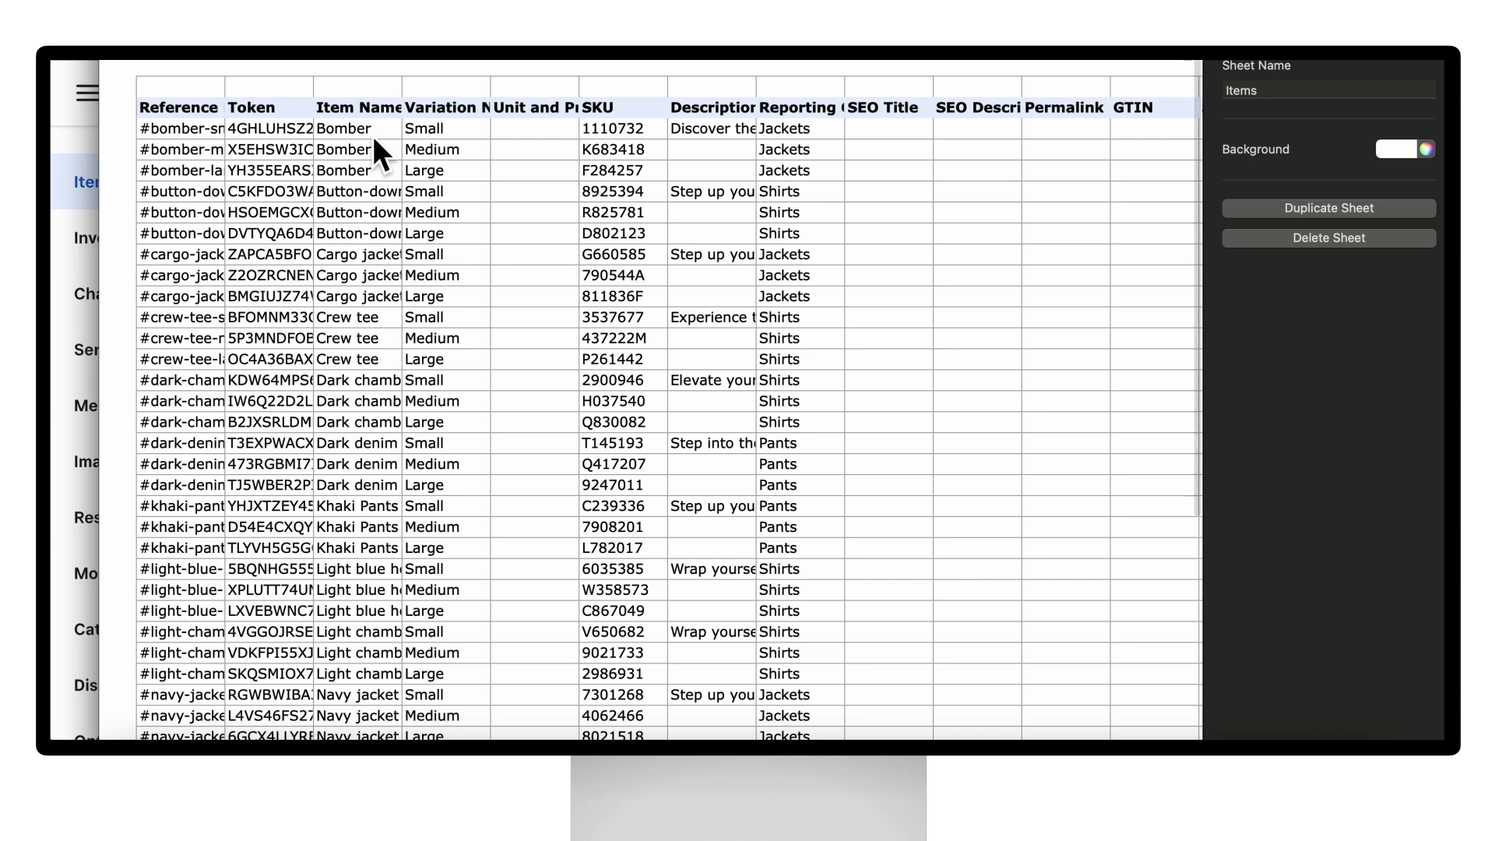
- Select the three Bomber rows and scroll right to their Price column
click(381, 136)
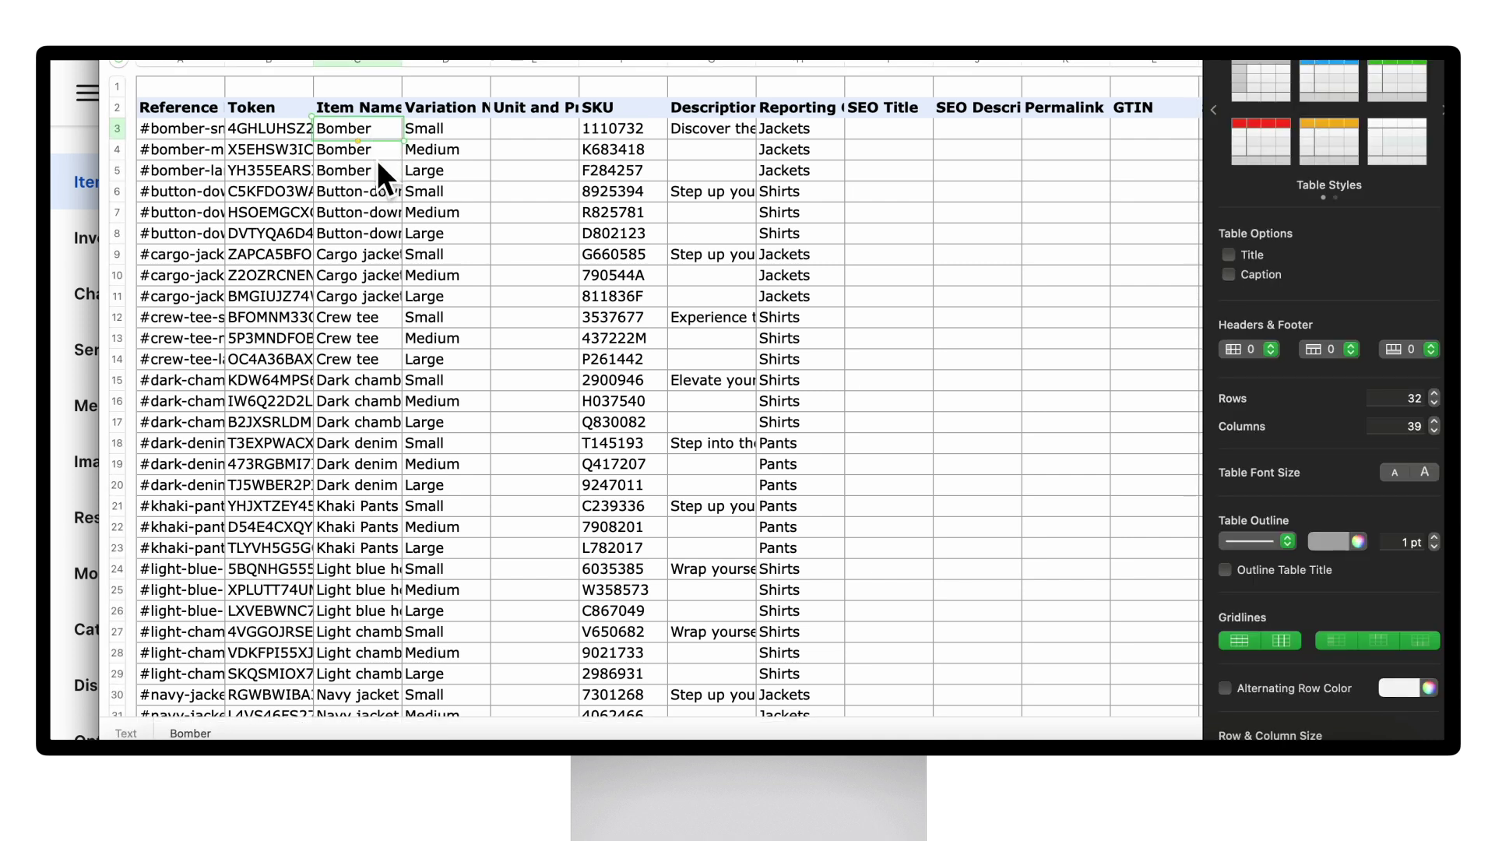
key(Down)
key(Down)
click(454, 142)
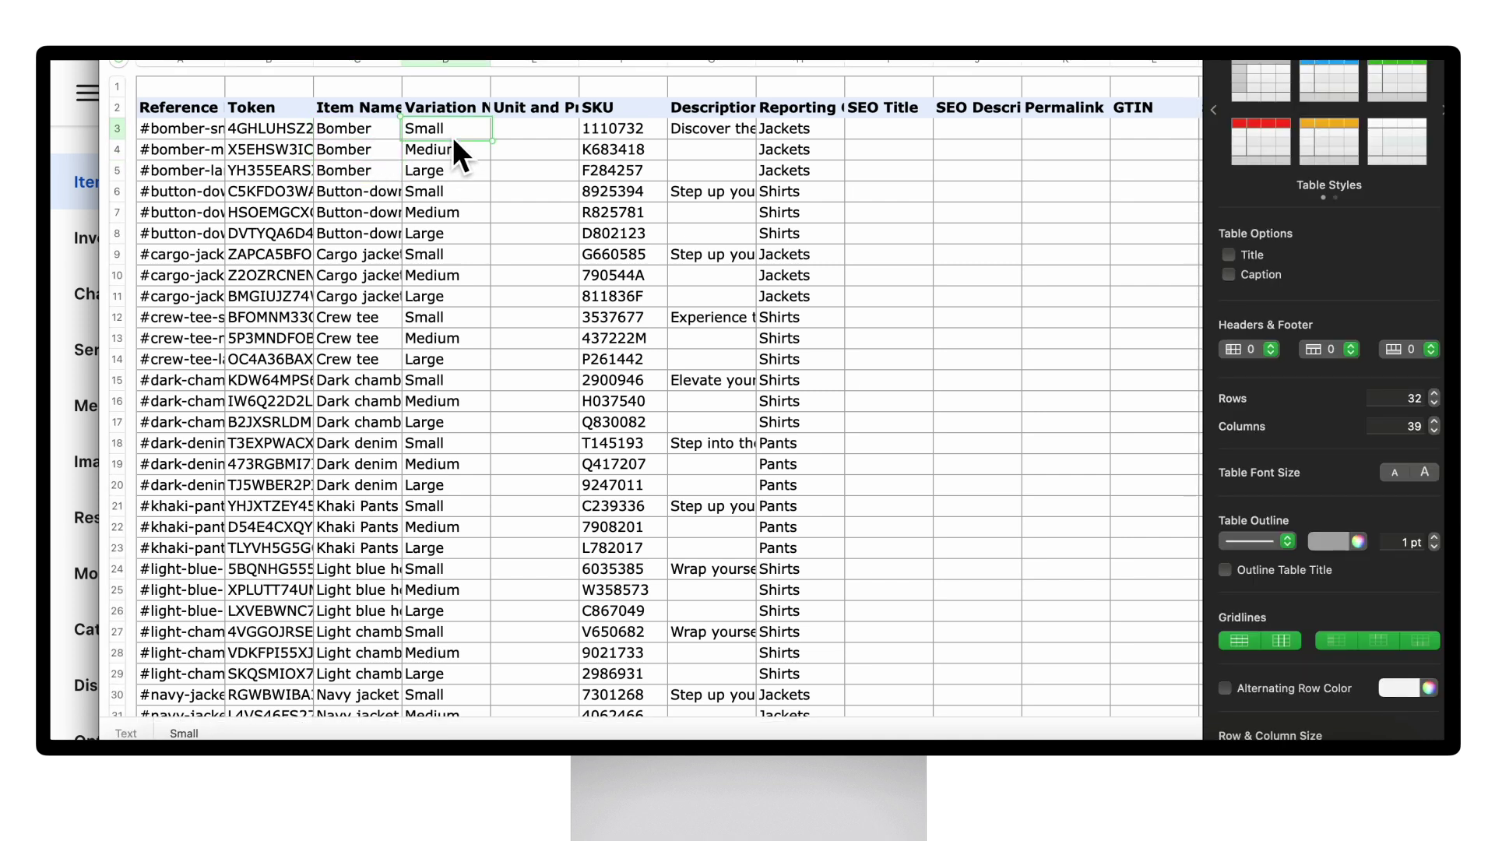
click(457, 175)
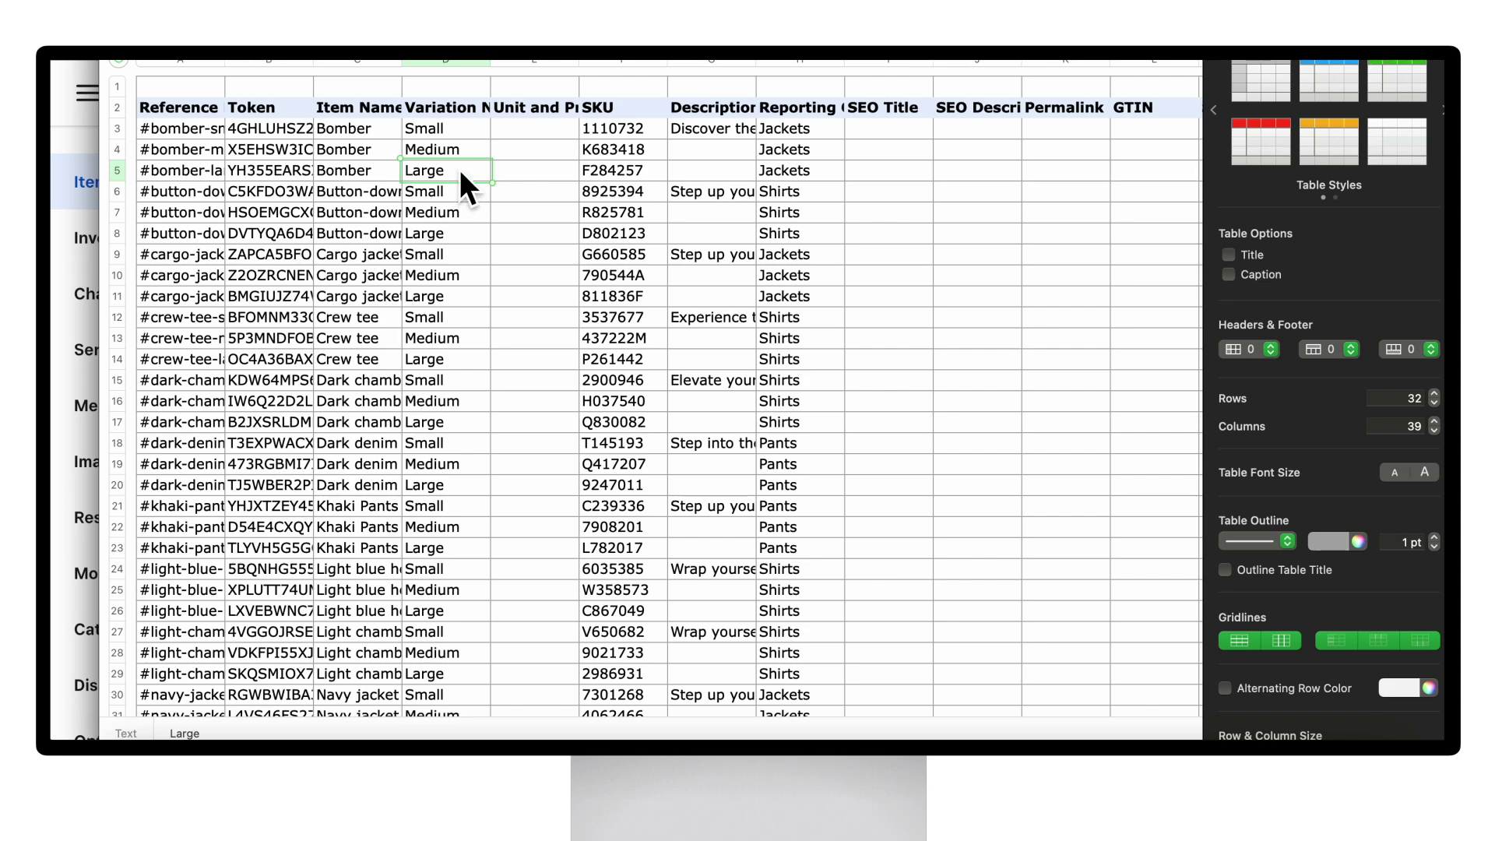
scroll(460, 170, right, 2)
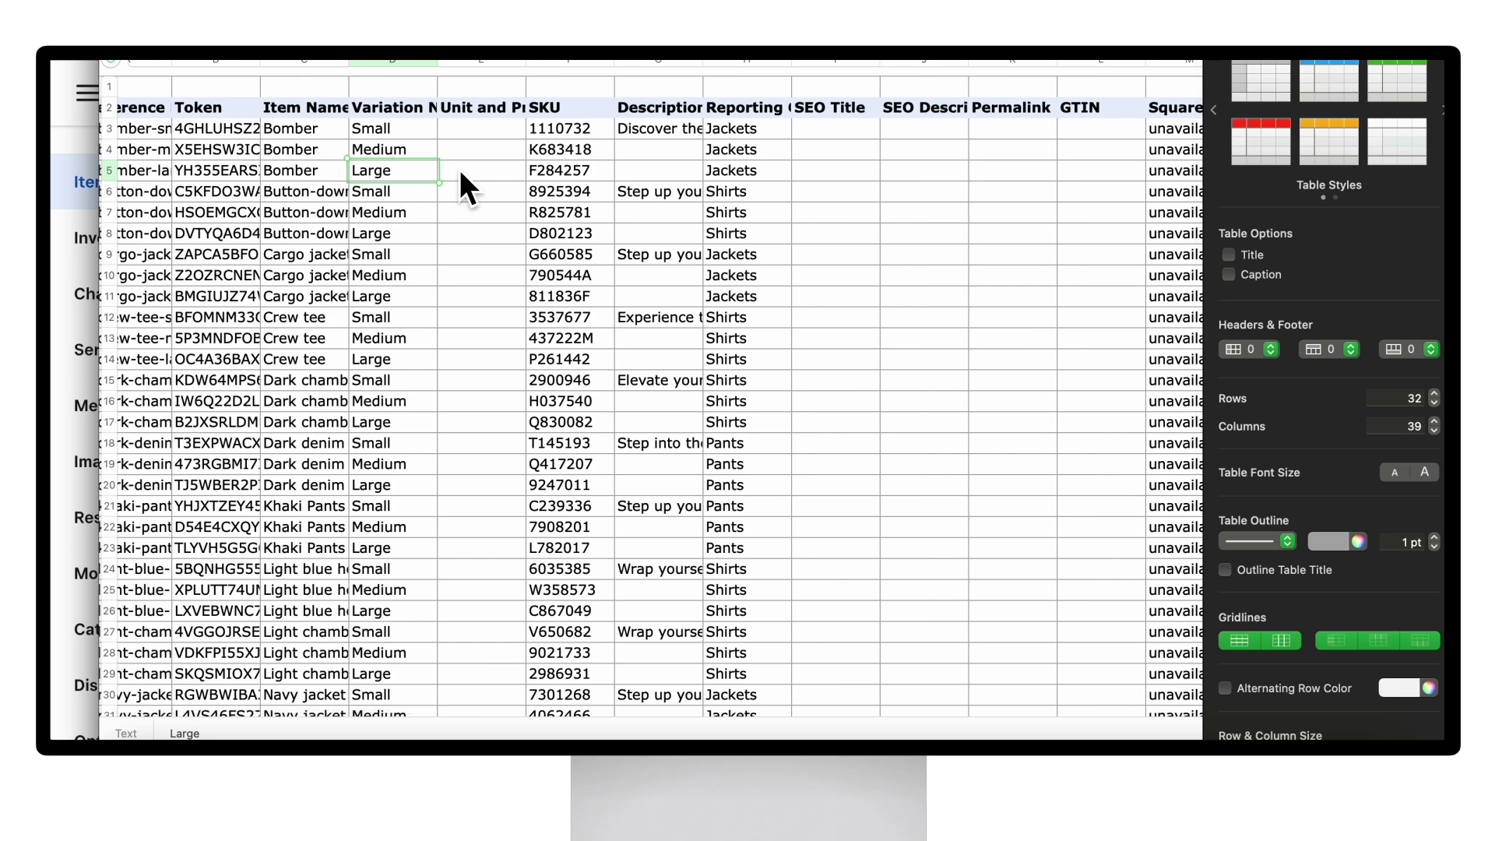
scroll(460, 169, right, 10)
scroll(460, 171, right, 6)
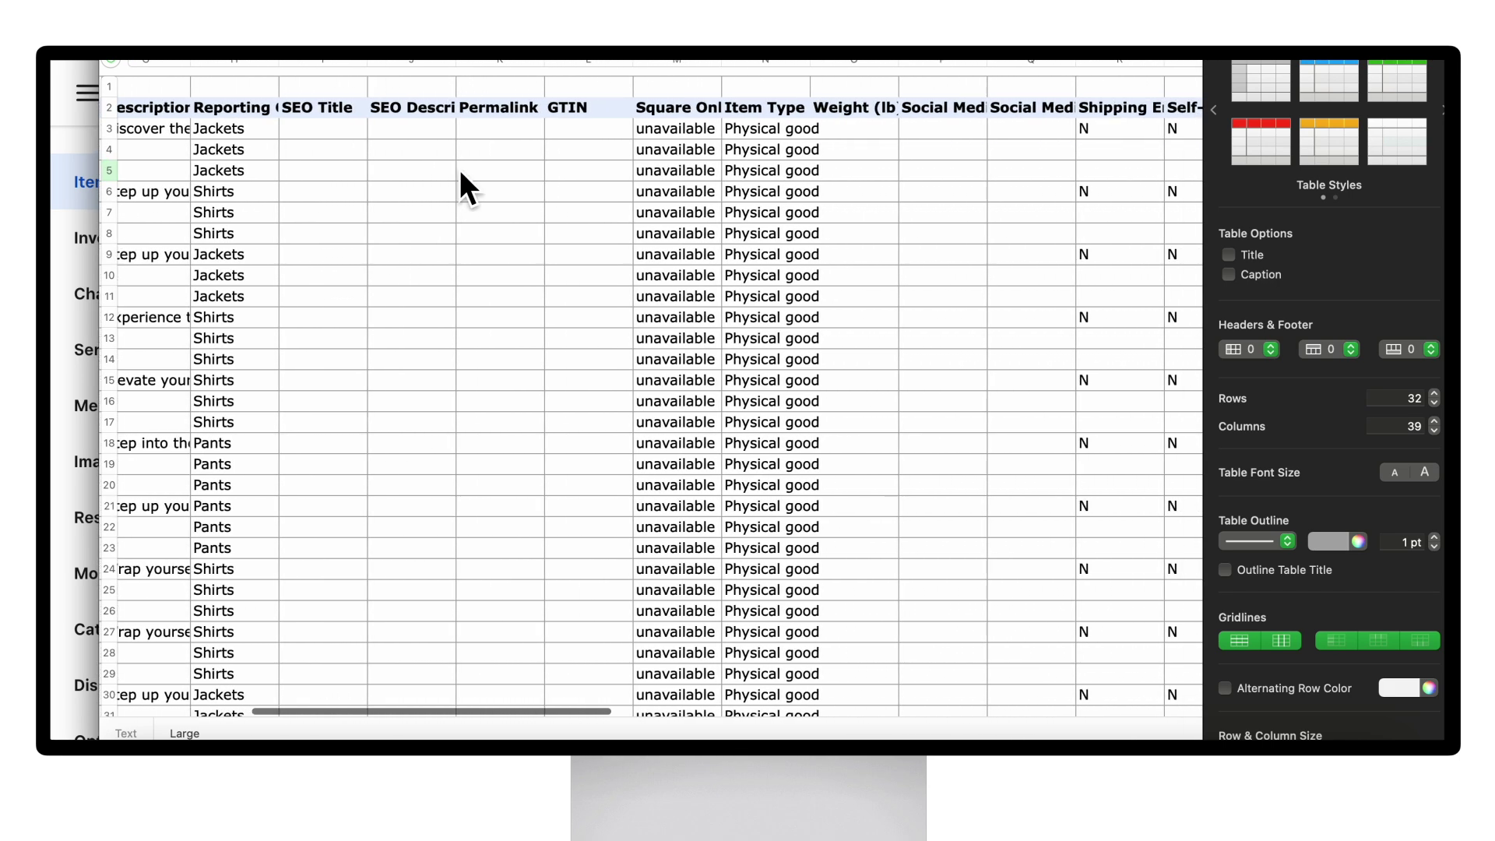
scroll(460, 169, right, 16)
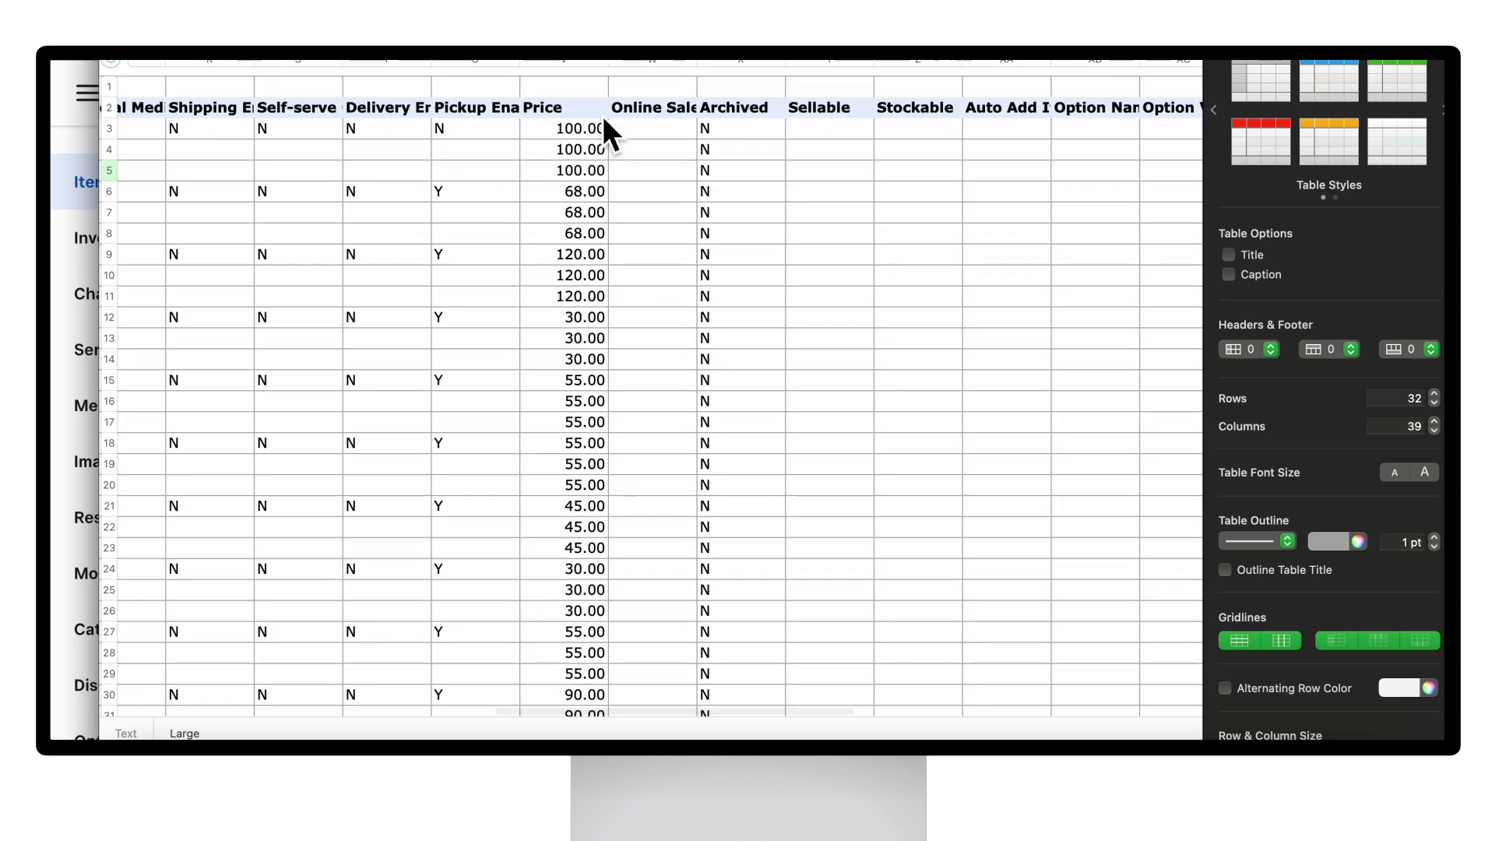
- Change the price of the Bomber rows 3–5 from 100 to 105
double_click(585, 135)
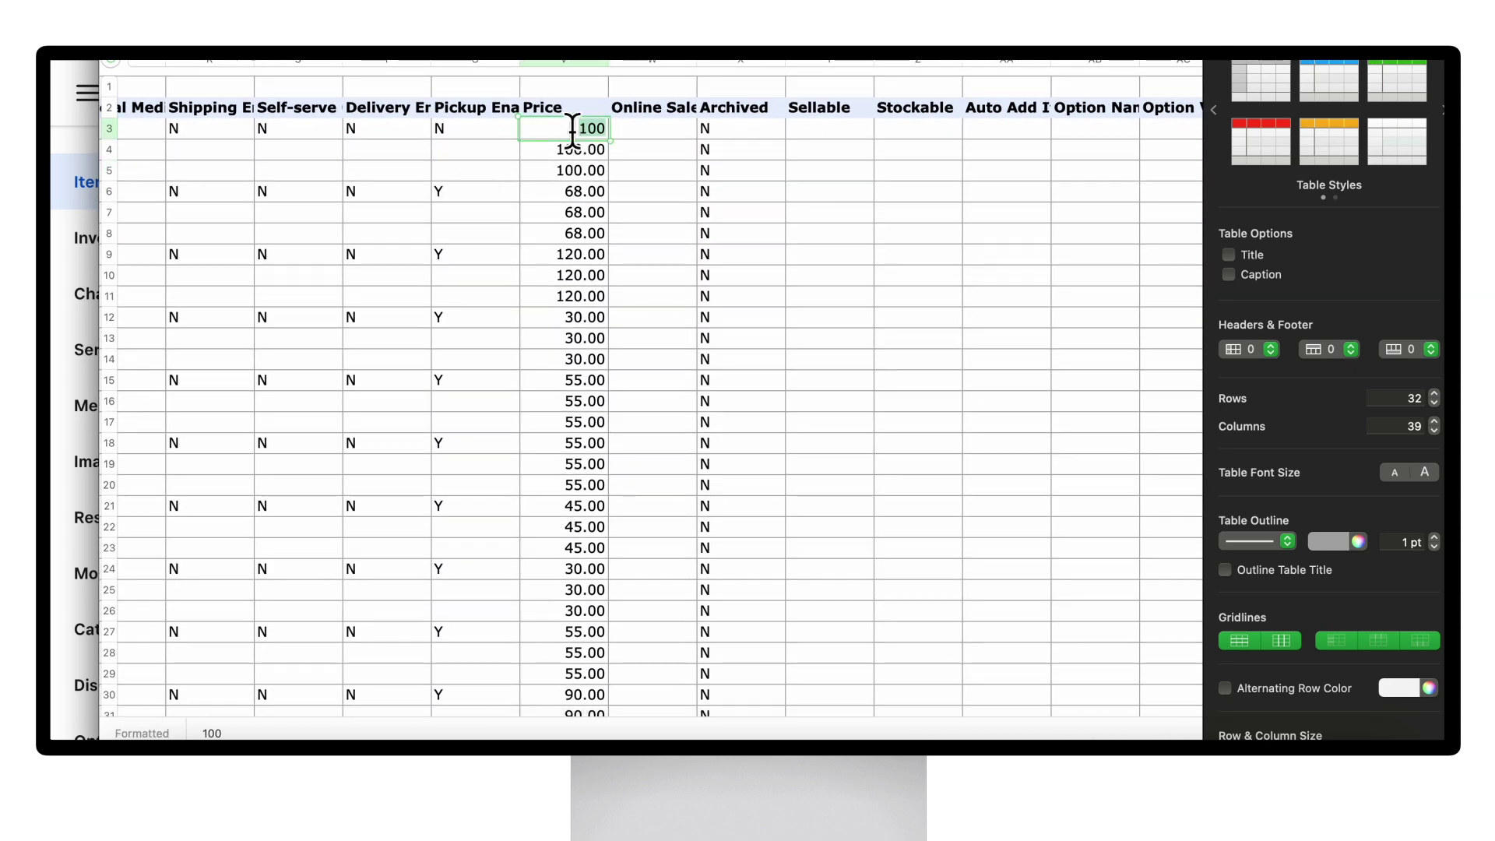
key(BackSpace)
key(BackSpace)
text(05)
key(Return)
double_click(568, 146)
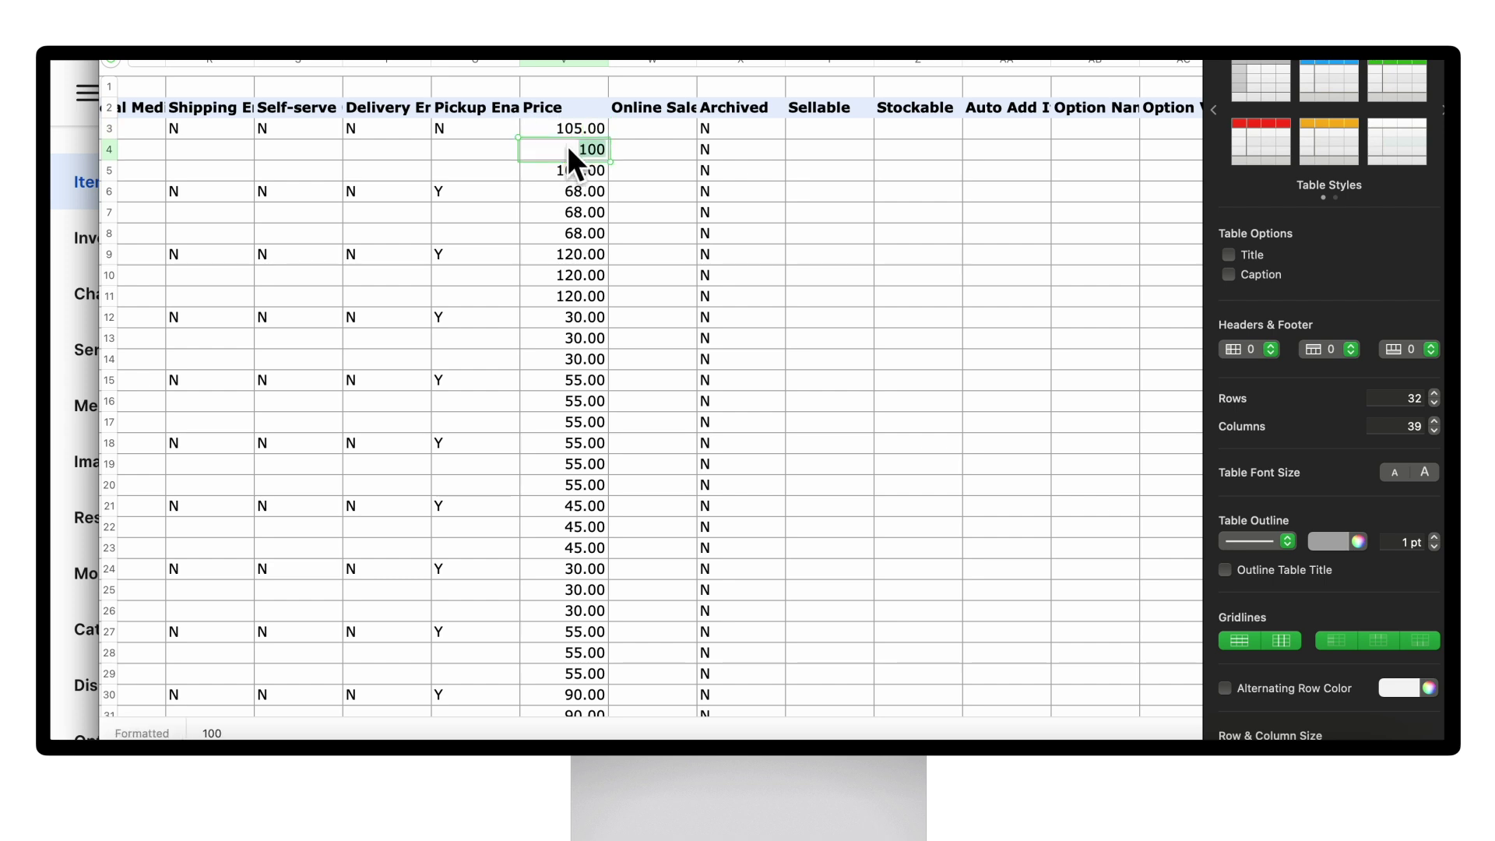
key(BackSpace)
text(5)
key(Return)
double_click(563, 170)
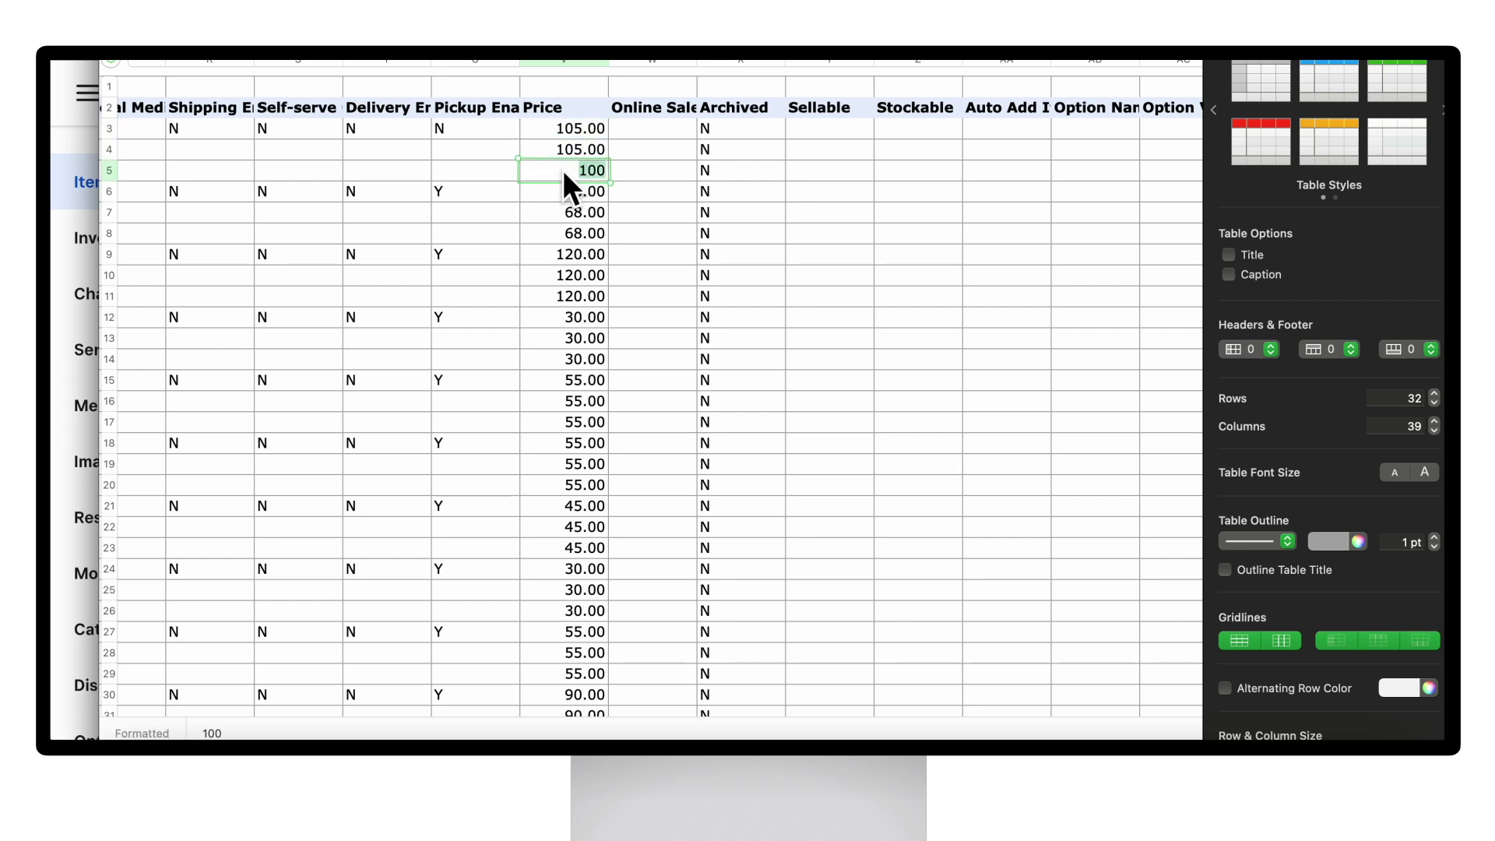
key(BackSpace)
text(5)
click(659, 180)
- Enter 25 as the New Quantity for each of the three Bomber rows
scroll(659, 180, right, 10)
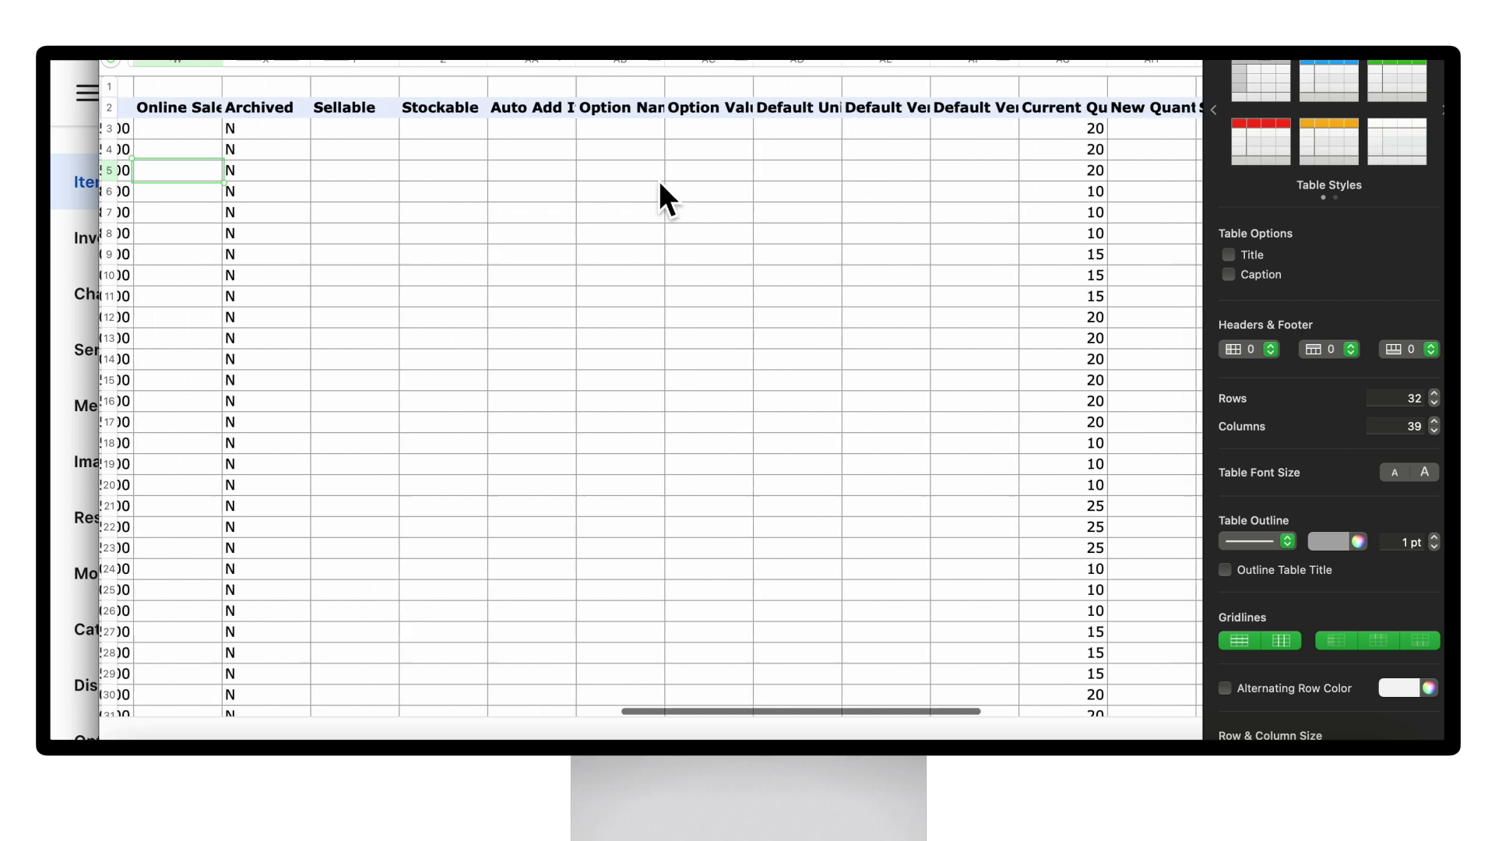
click(733, 133)
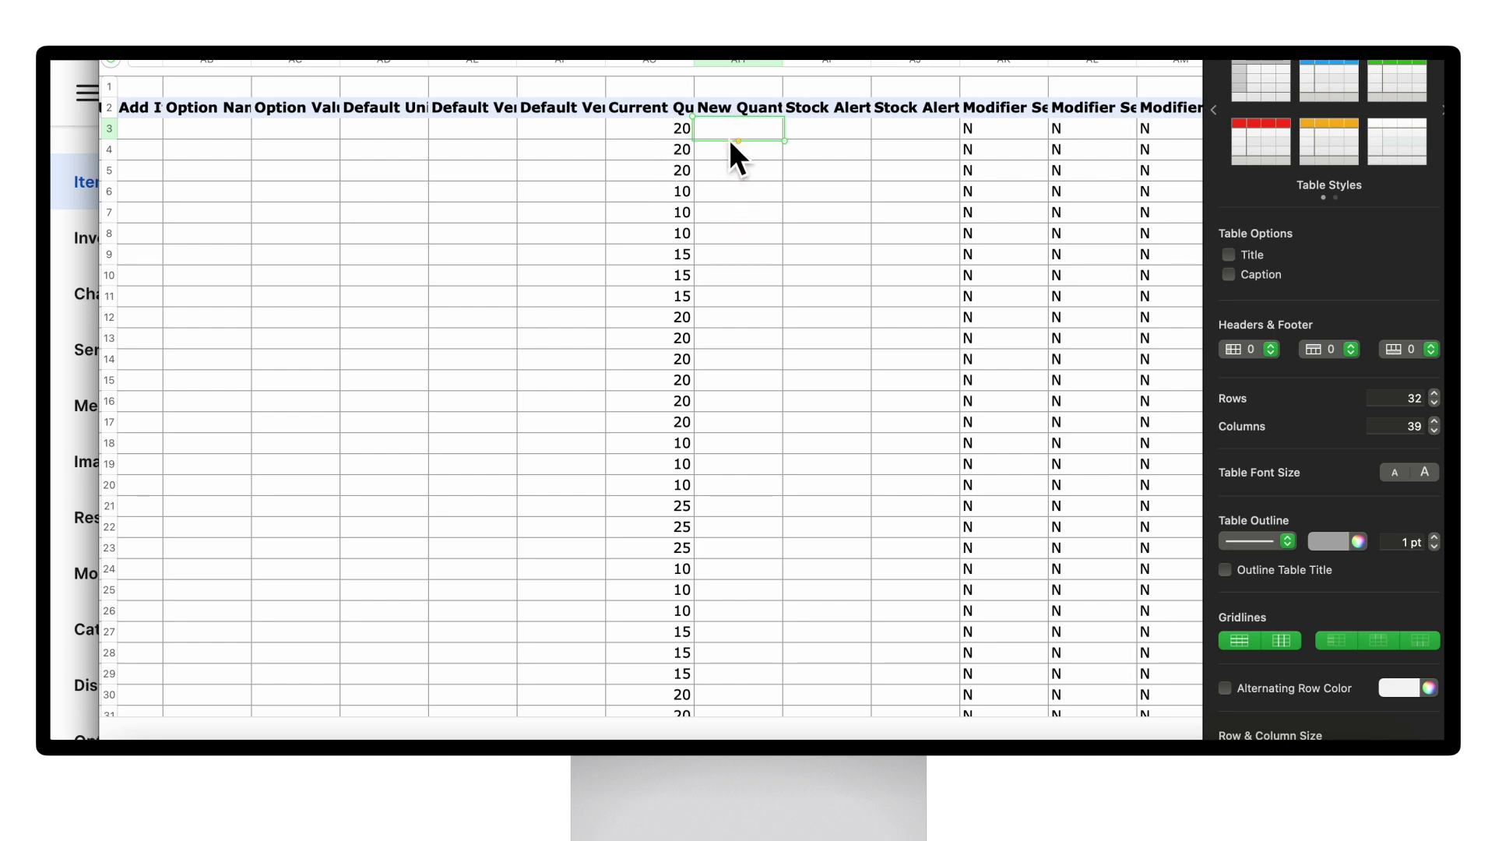
text(25)
key(Return)
text(25)
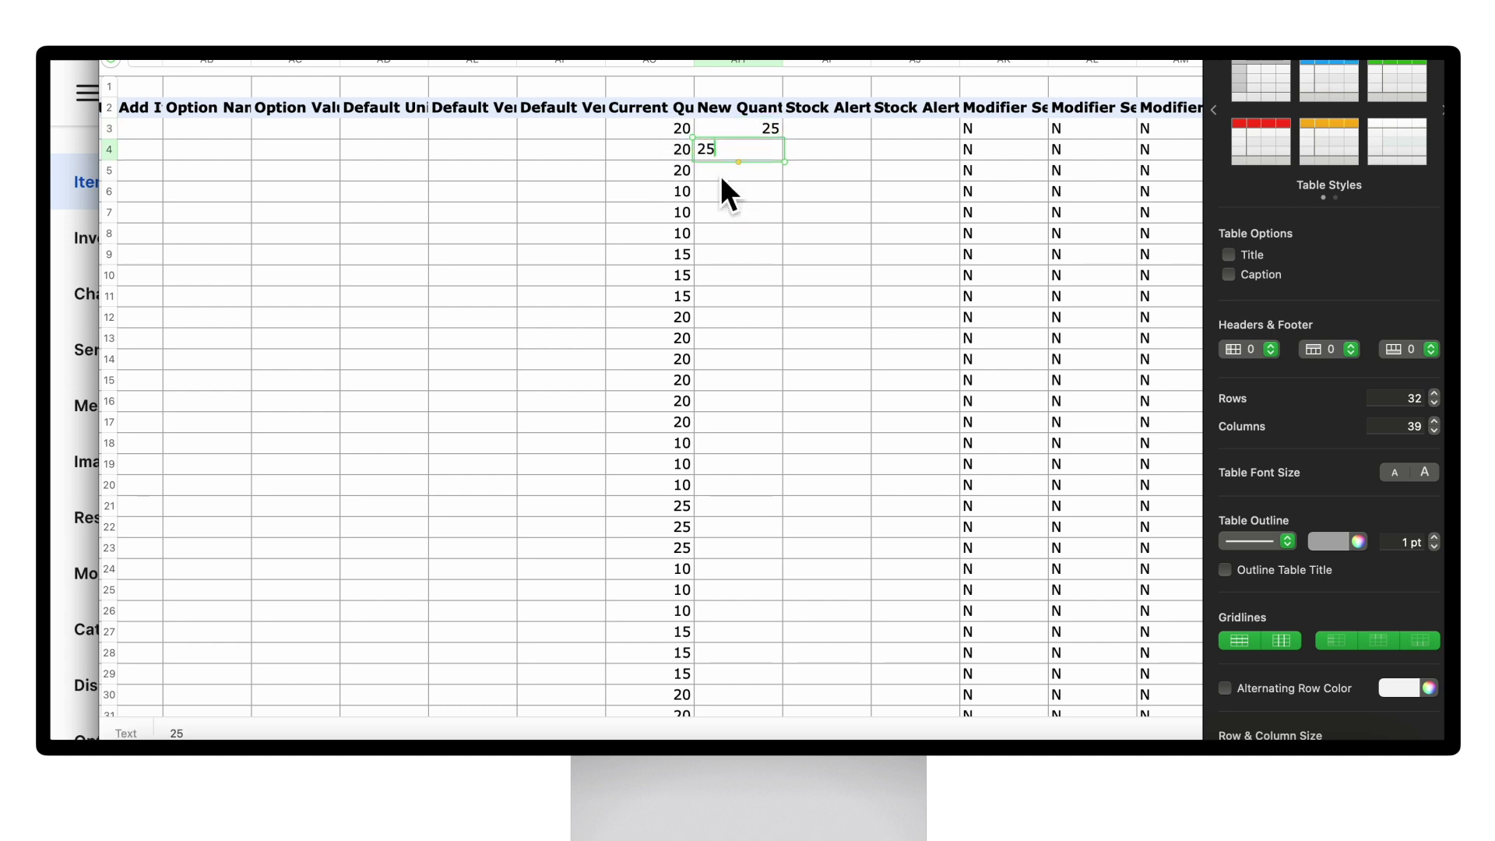
key(Return)
text(25)
key(Return)
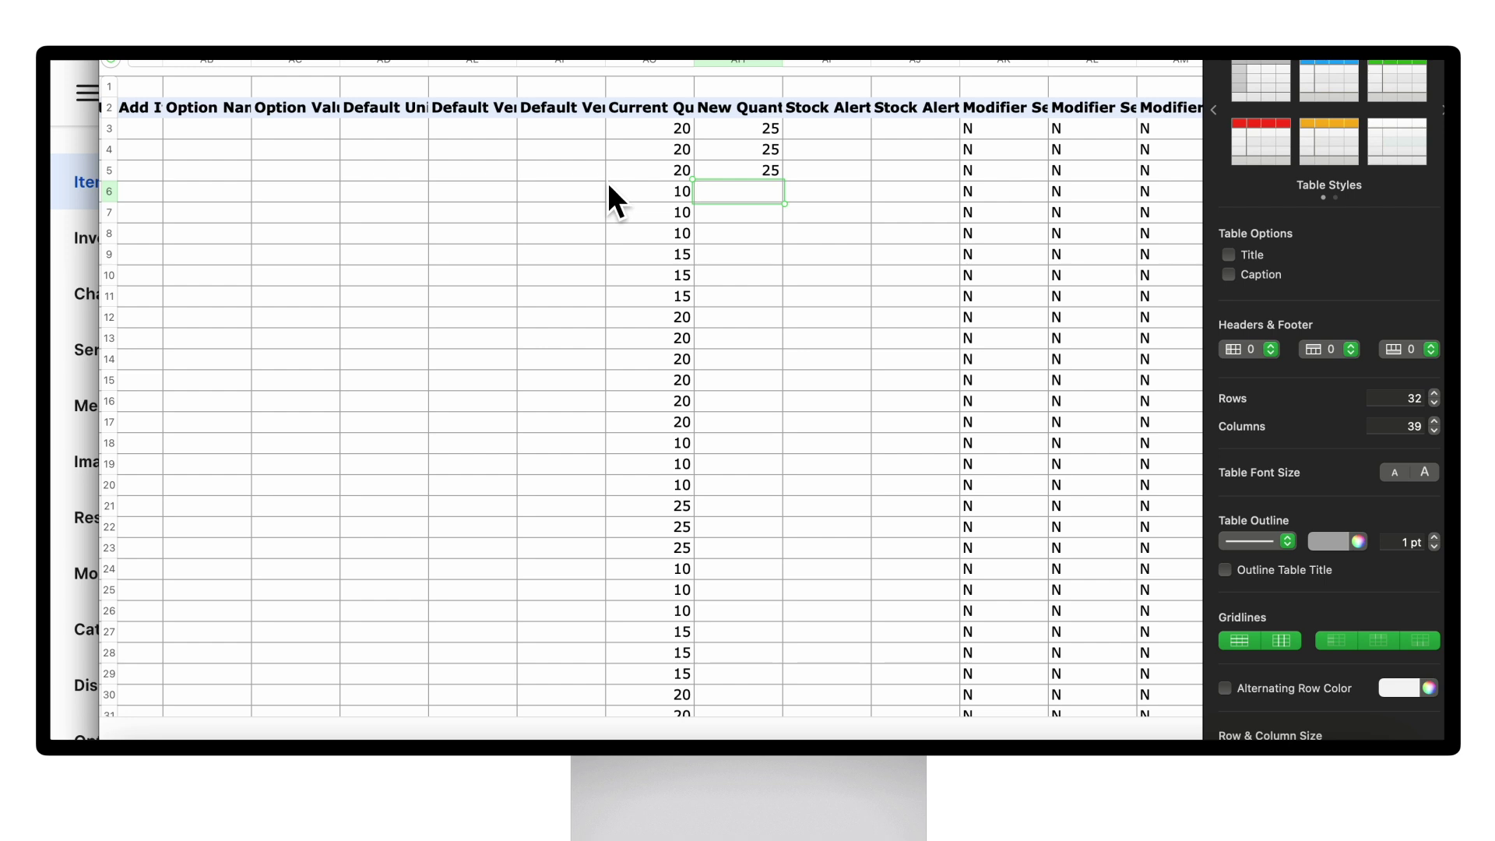
- Scroll the edited sheet down and back to its leftmost columns
scroll(607, 182, down, 2)
scroll(607, 182, up, 2)
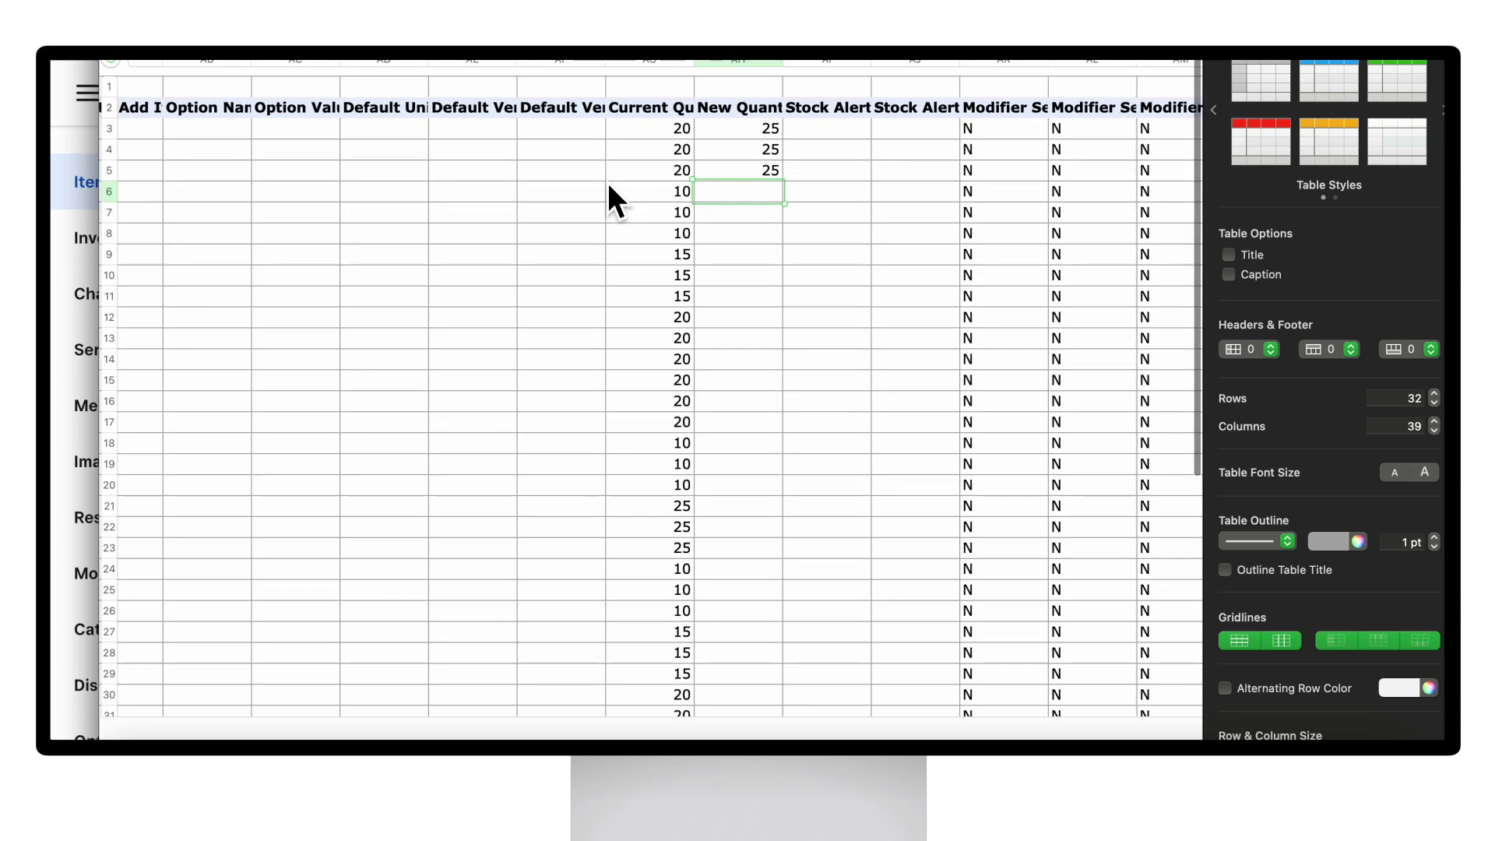
scroll(609, 187, left, 1)
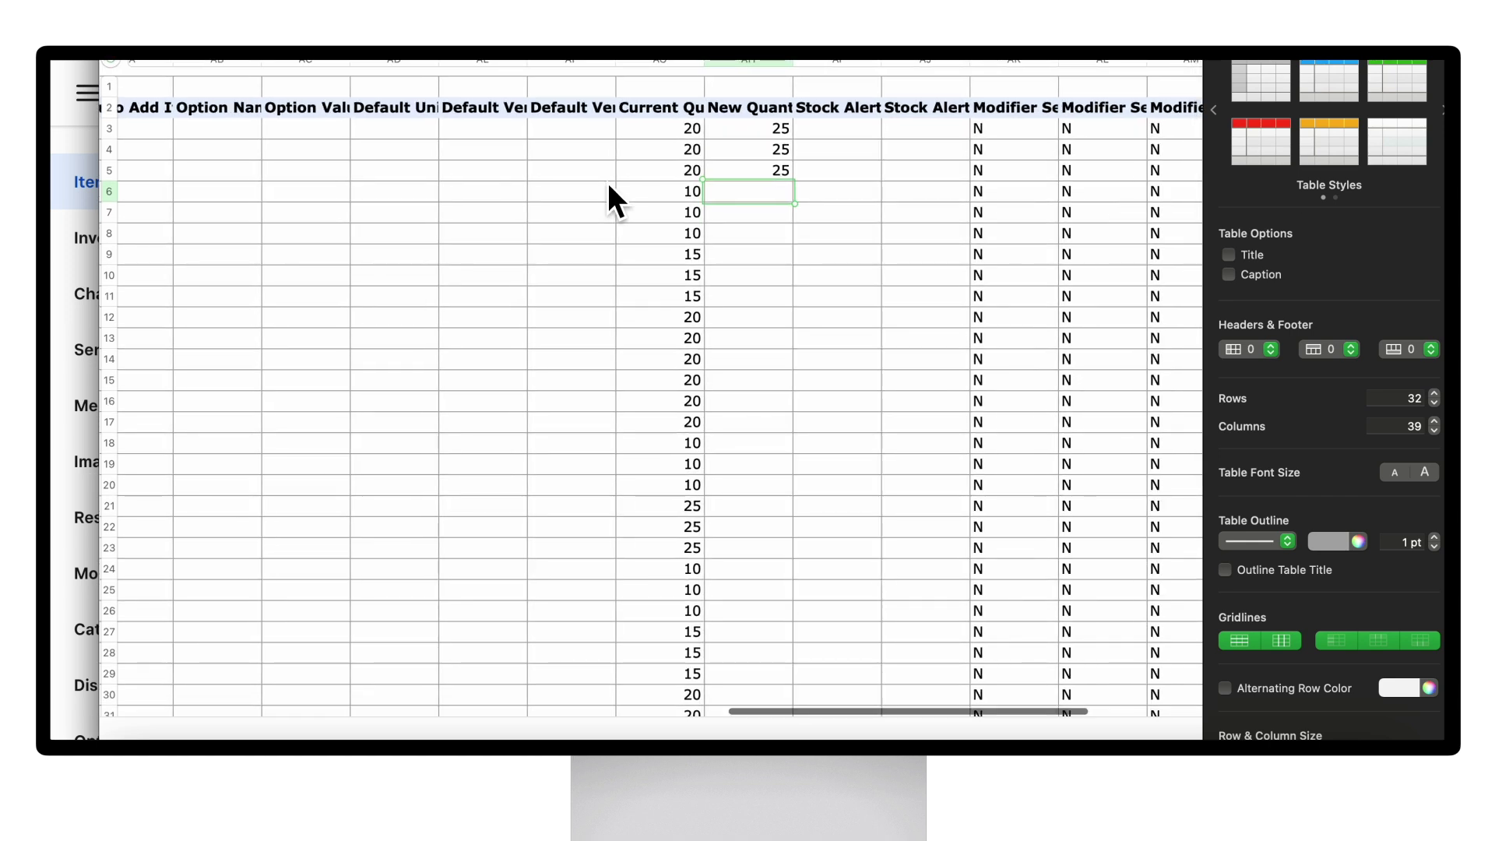
scroll(608, 186, left, 1)
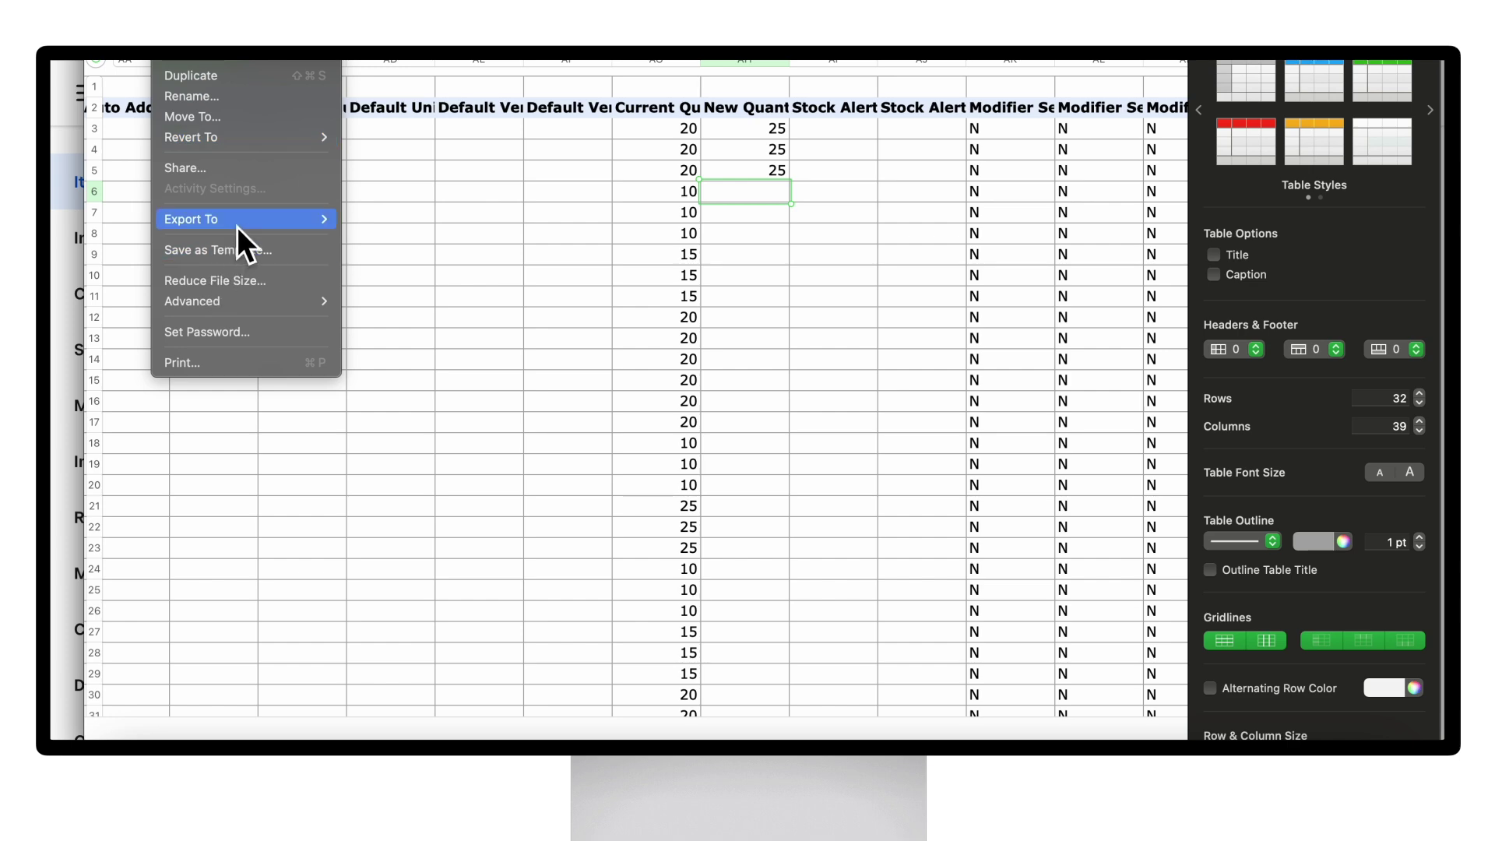
- Export the edited sheet as Excel to Documents under the name Bomber_Update_A
mouse_move(237, 226)
click(360, 240)
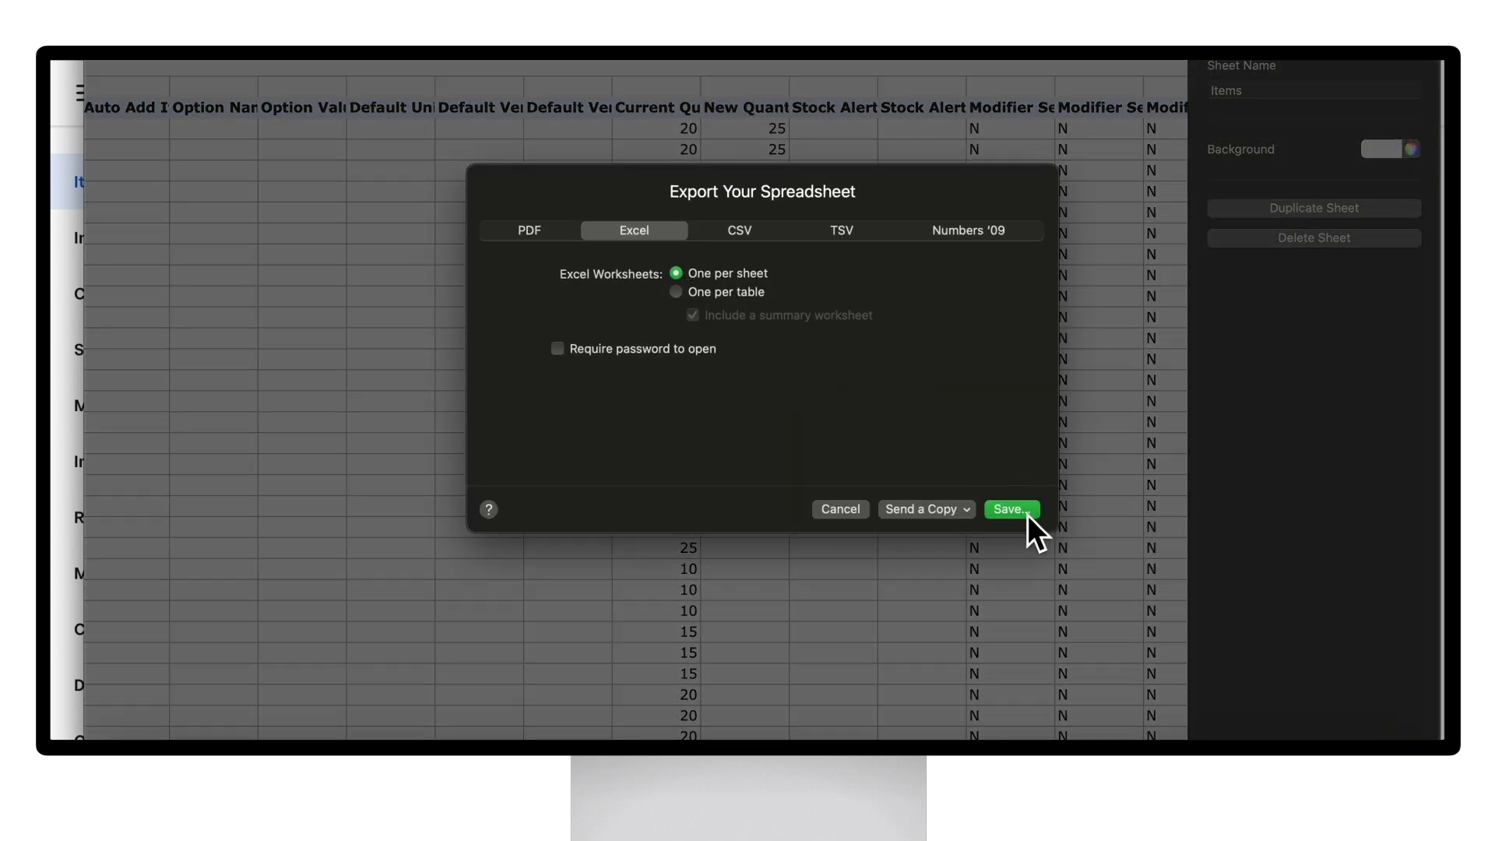
click(1011, 510)
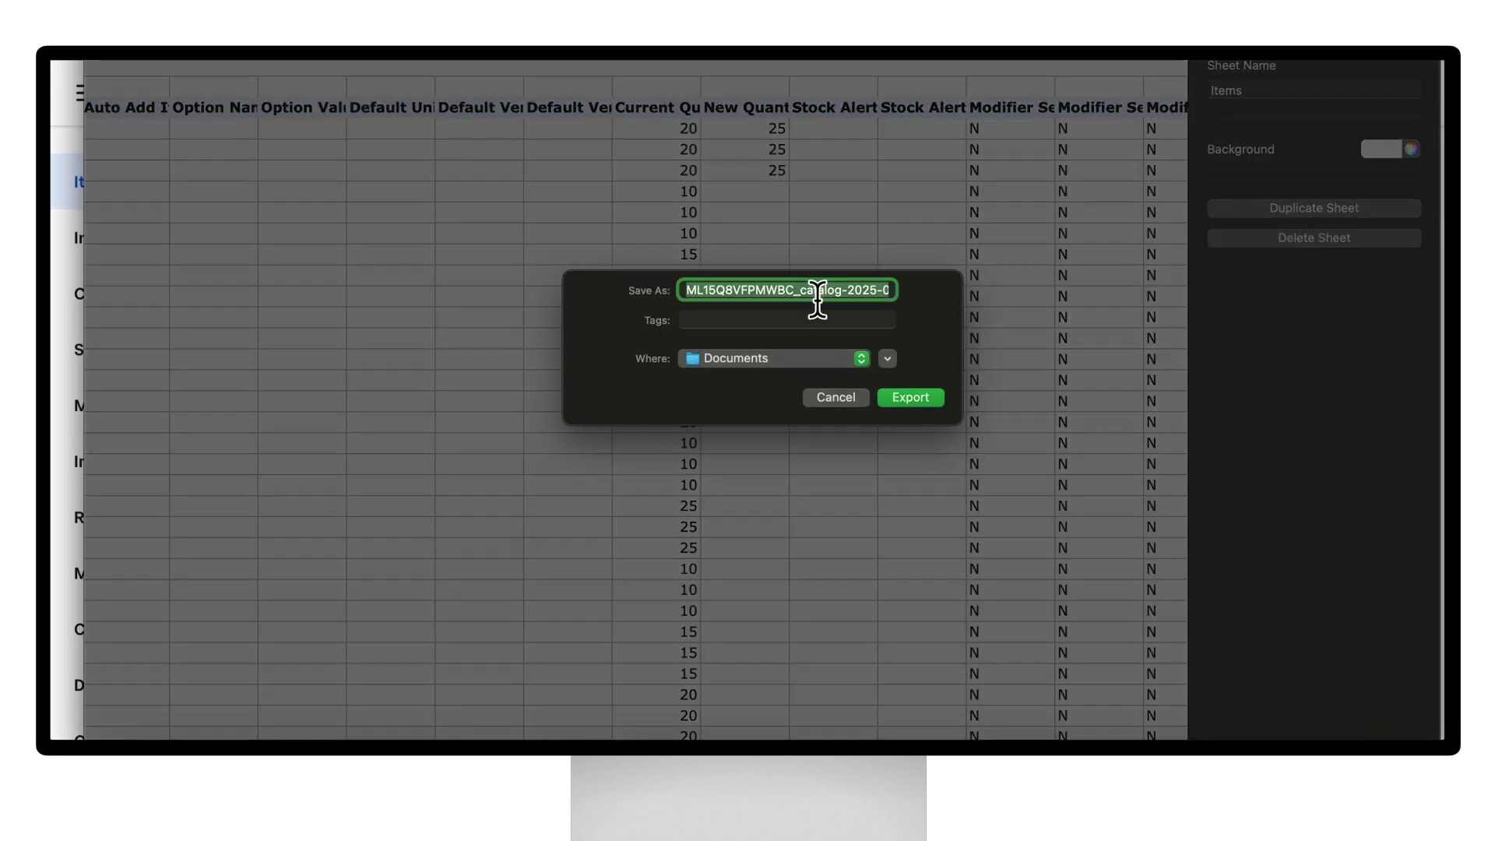
text(Bomber_)
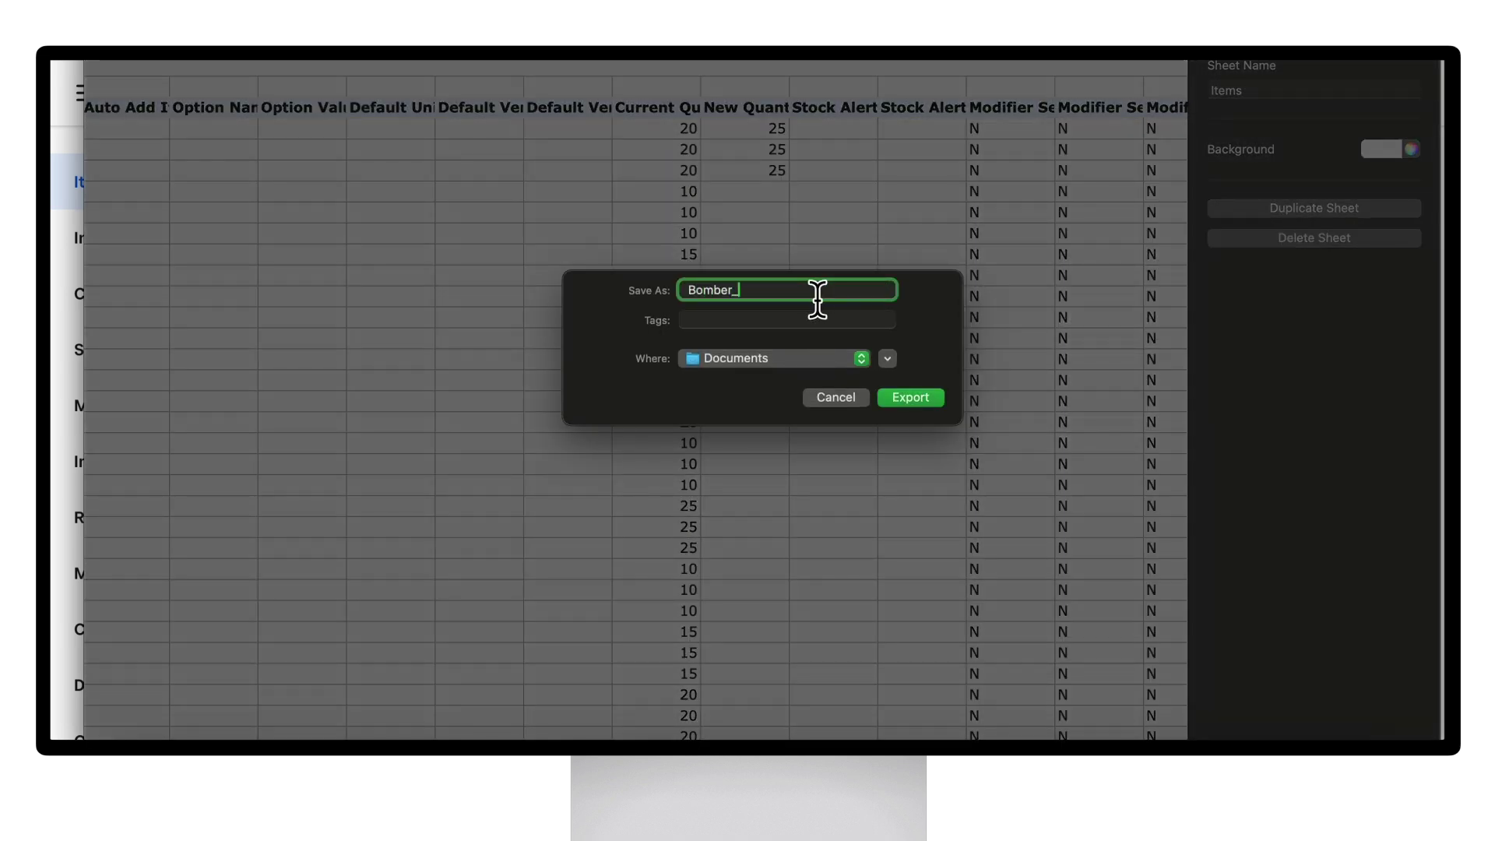
text(Update)
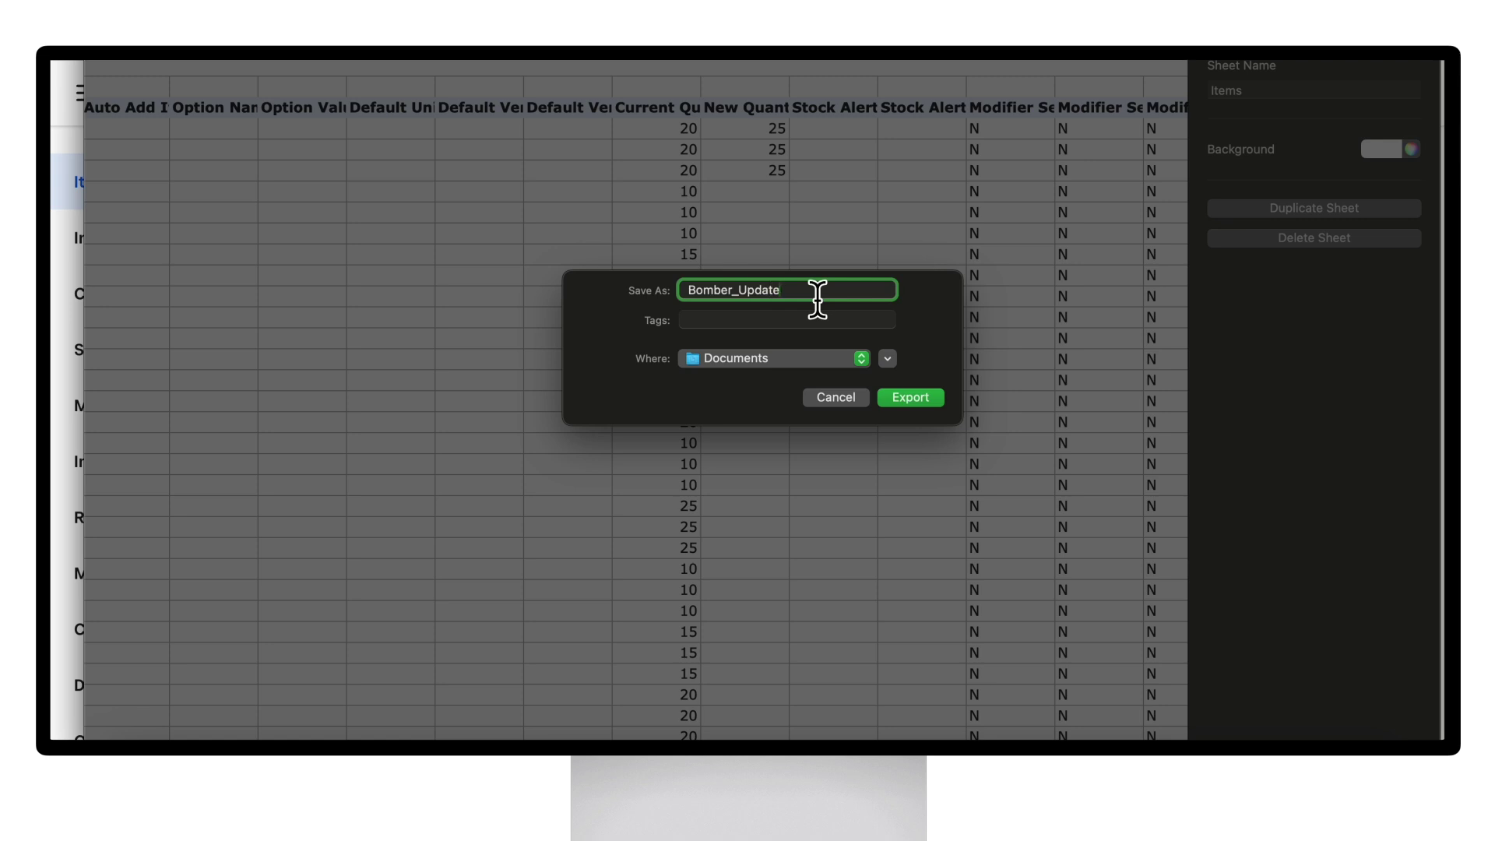
text(_A)
click(920, 403)
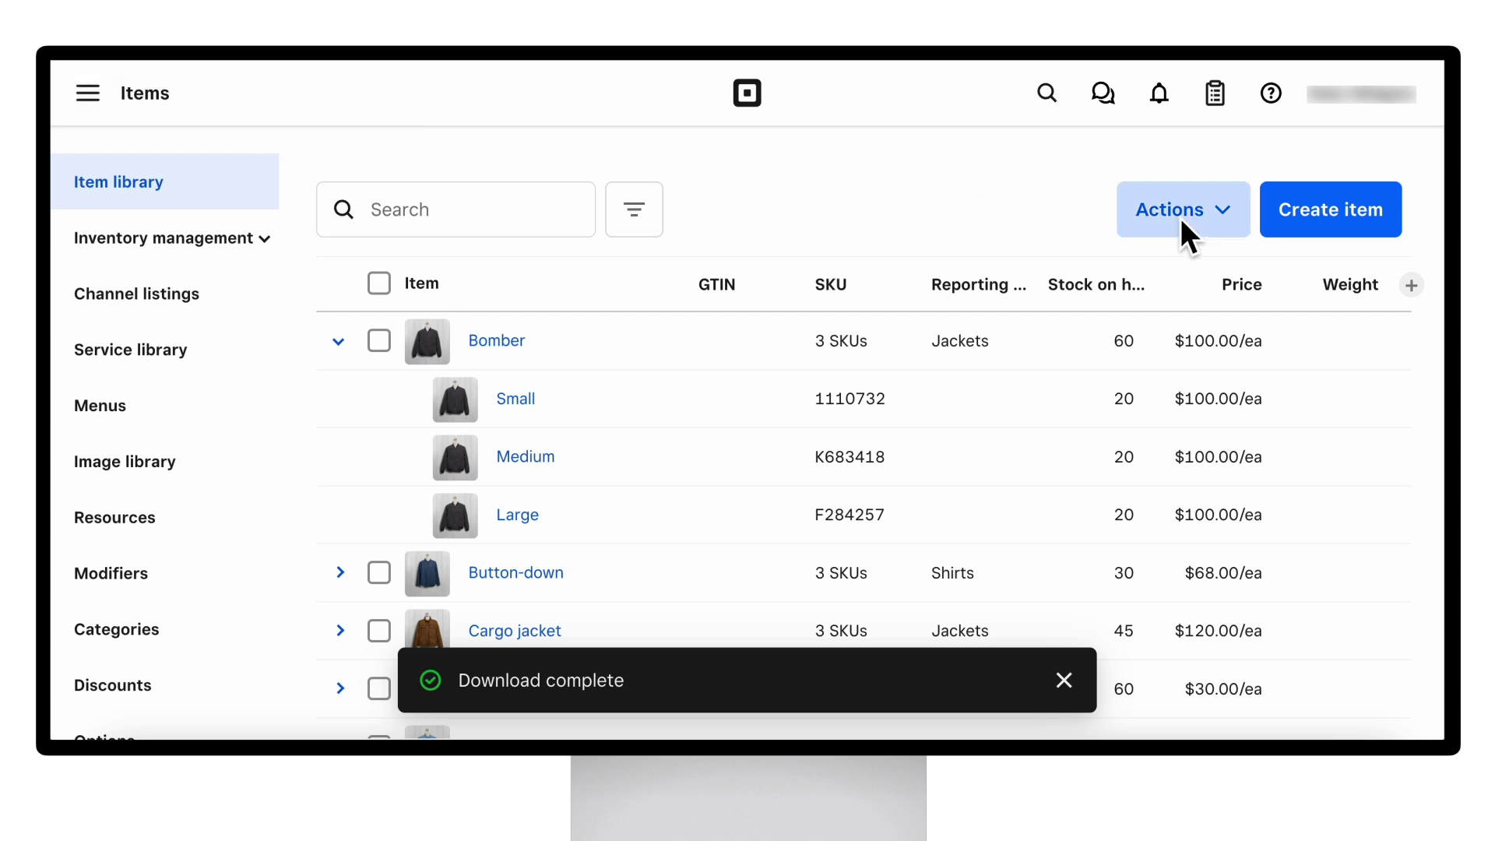
click(1181, 217)
- Start an item library import and attach the Bomber_Update_A spreadsheet
click(1127, 307)
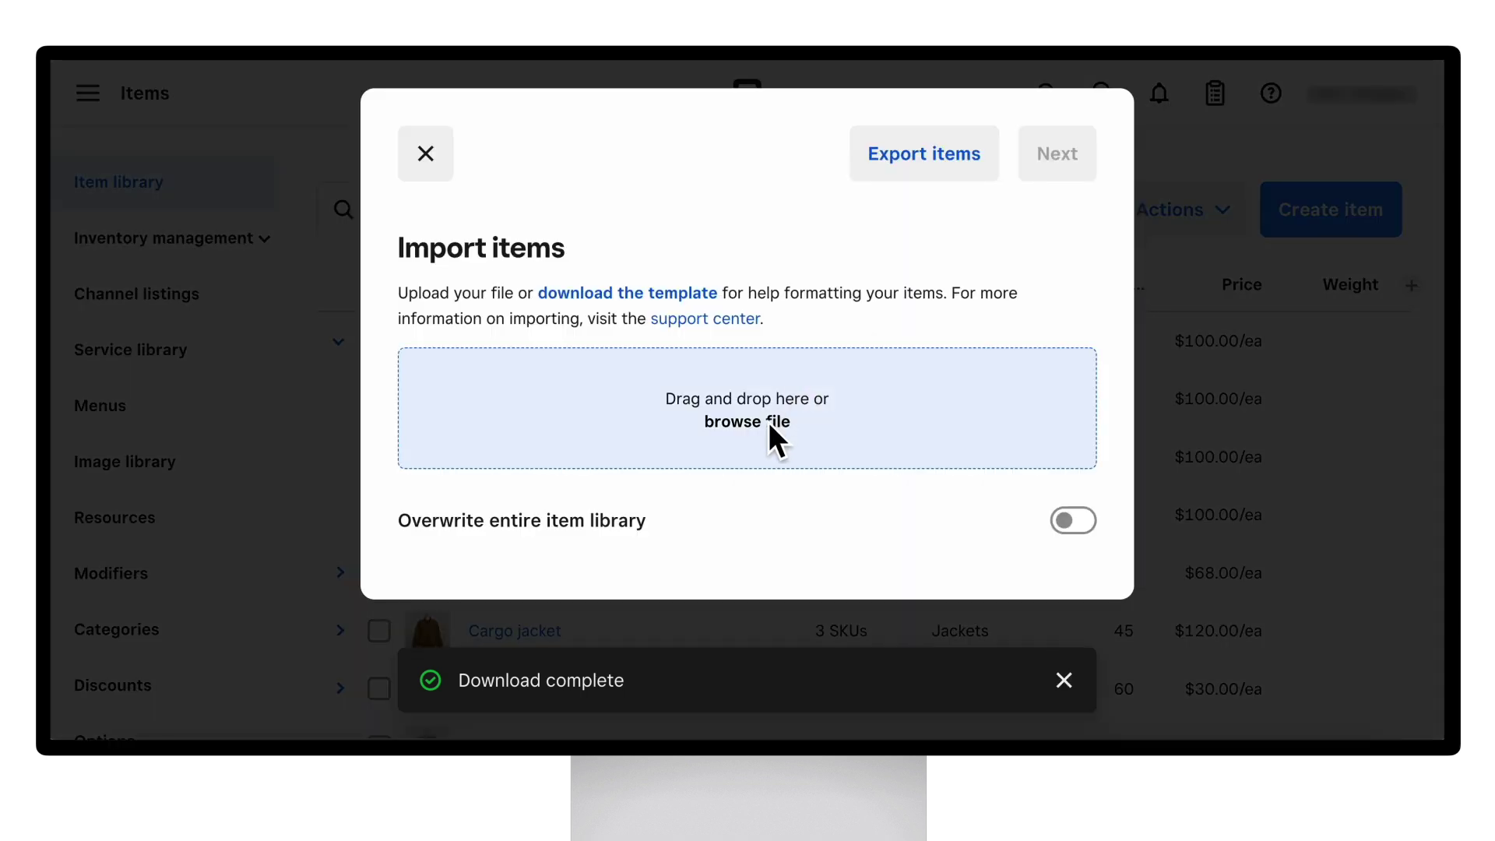
click(768, 424)
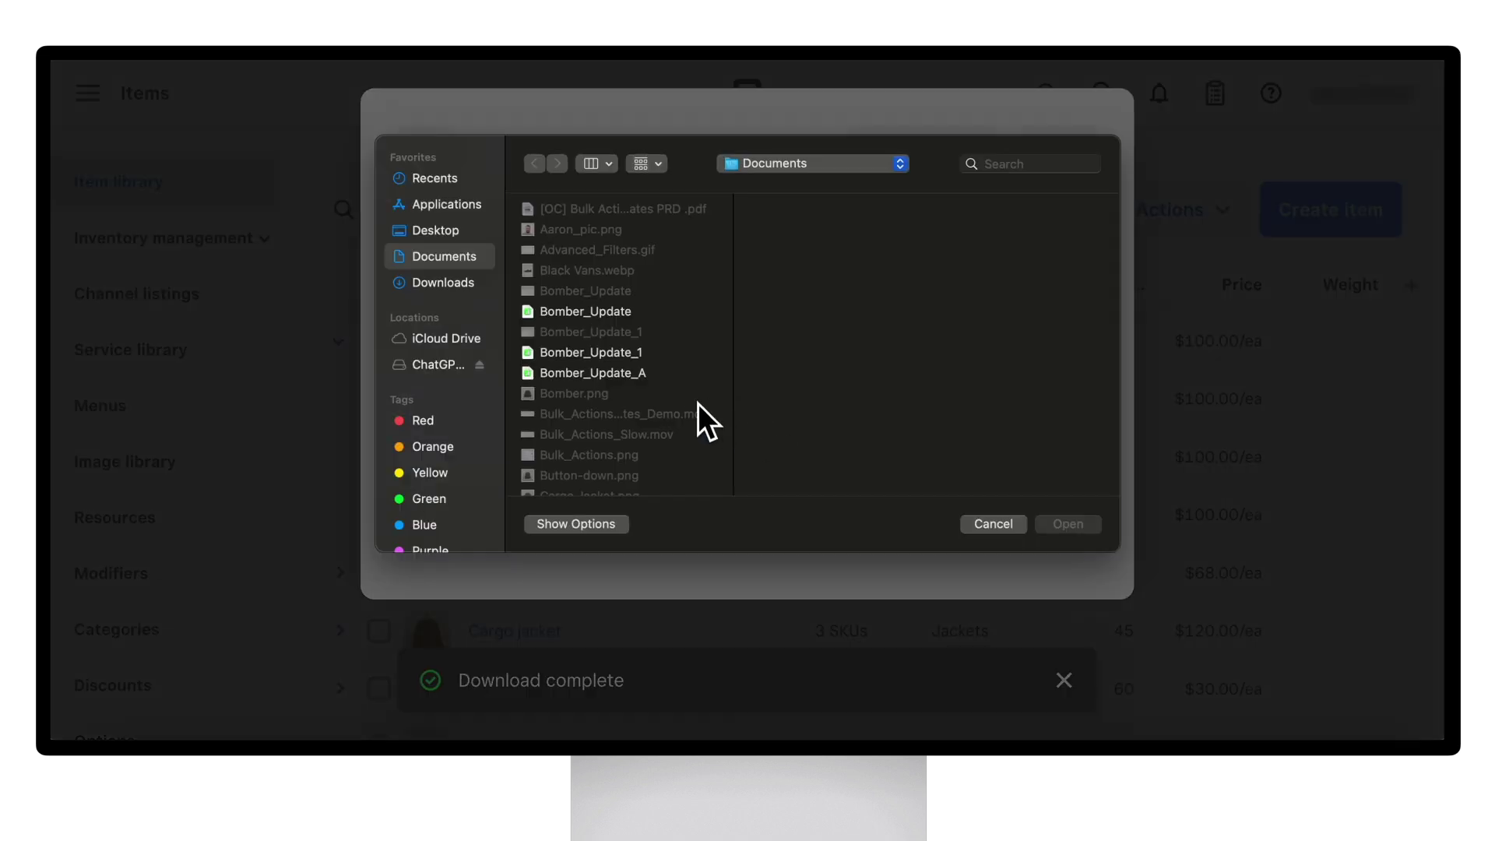
click(640, 379)
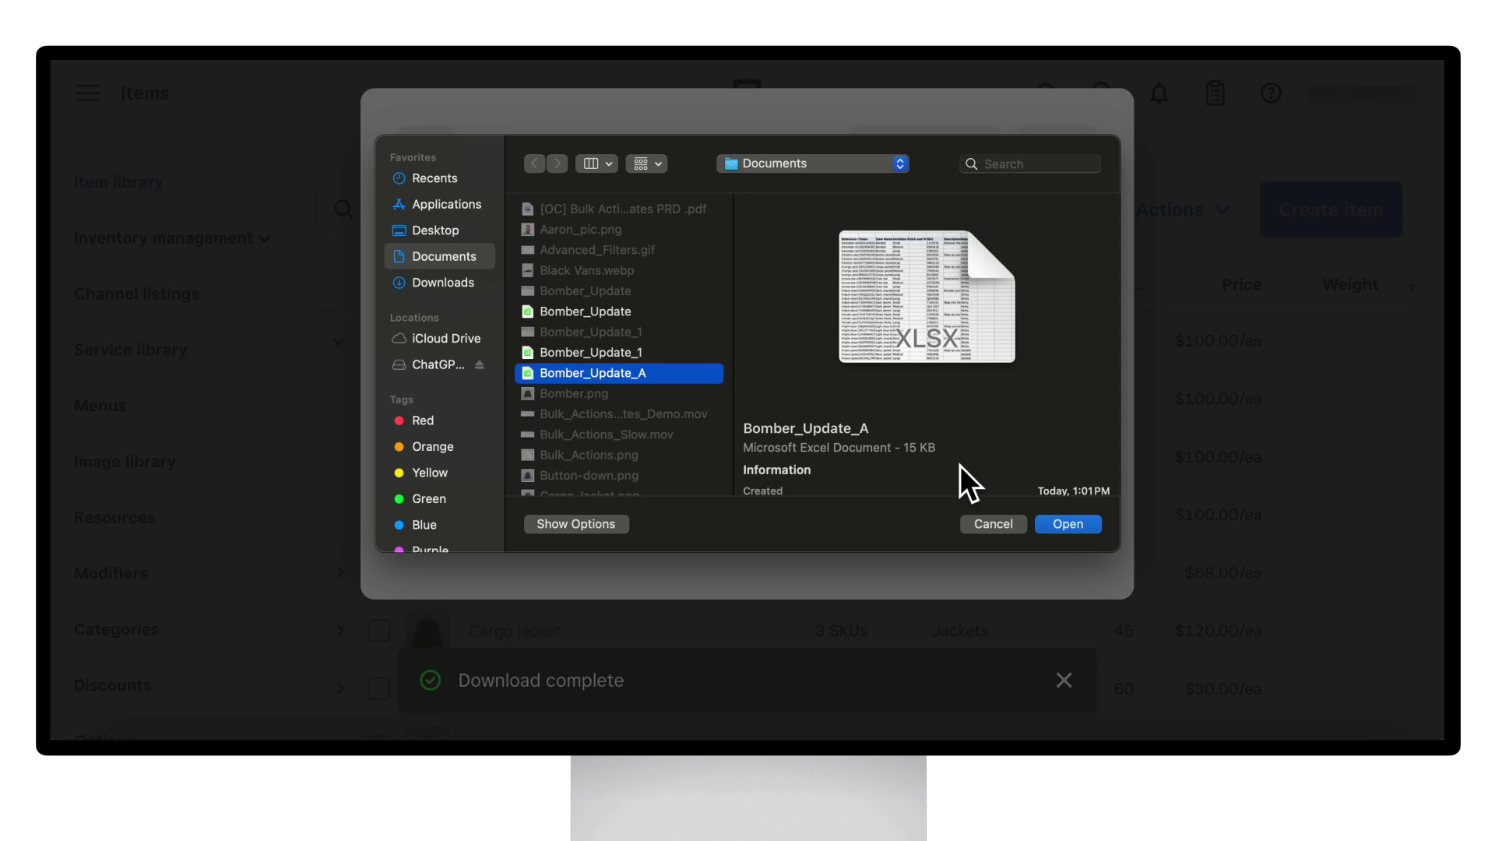
click(1067, 528)
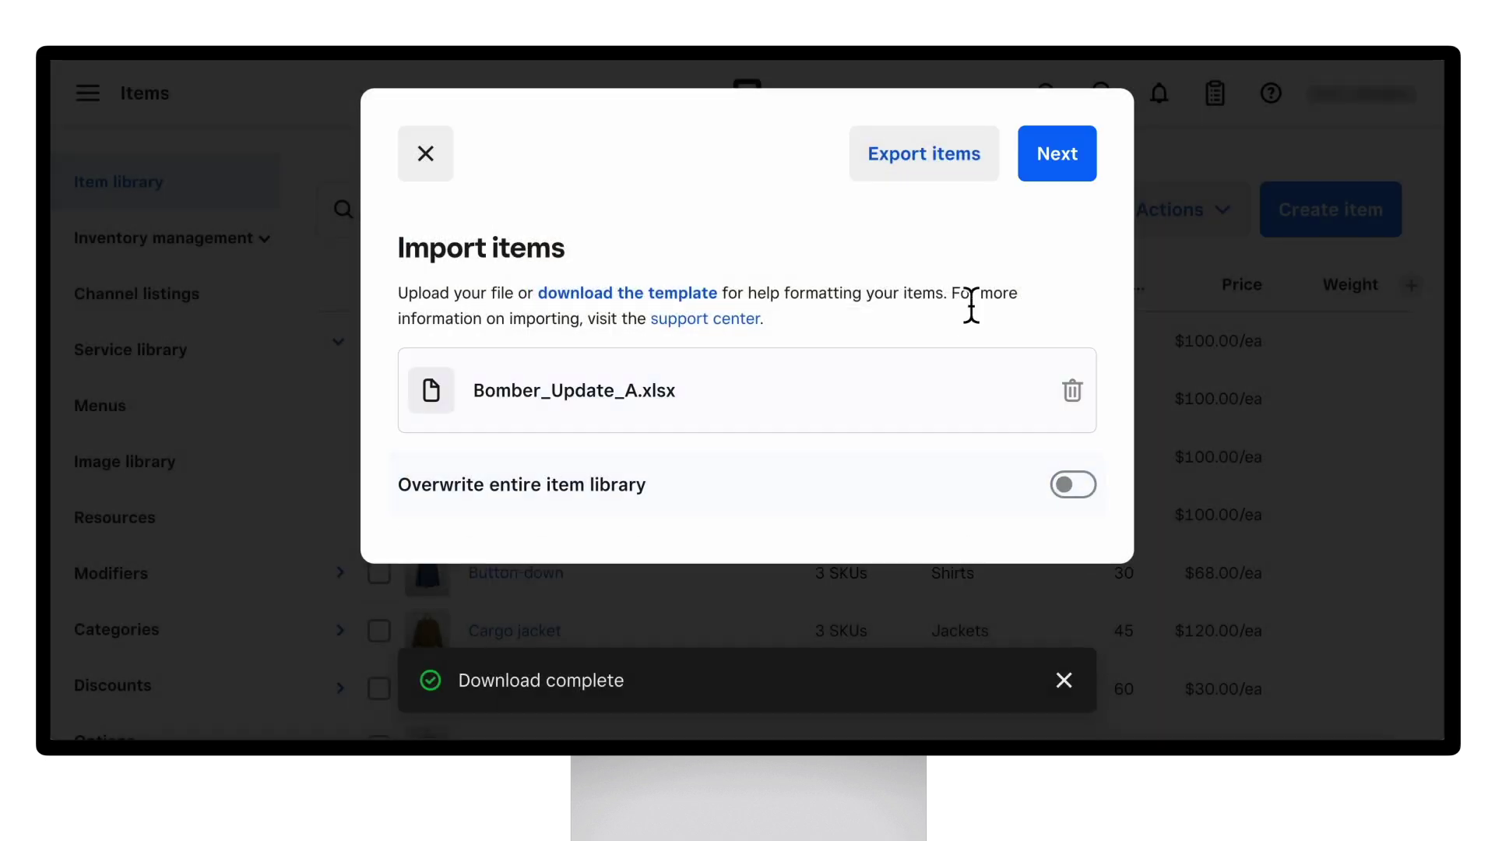
- Leave Overwrite entire item library turned off and continue to column matching
click(721, 475)
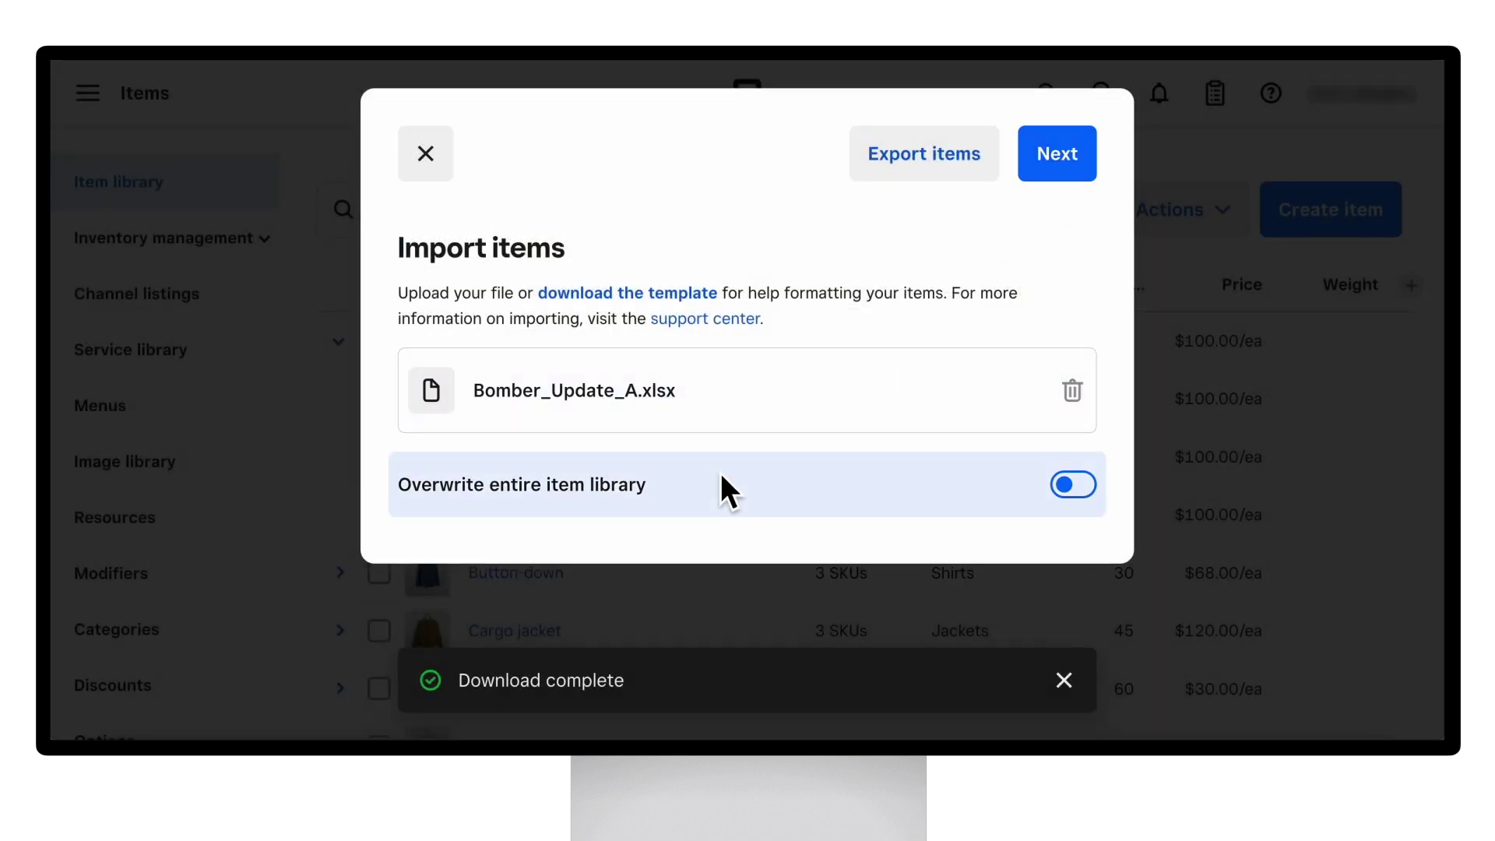
click(722, 488)
click(816, 476)
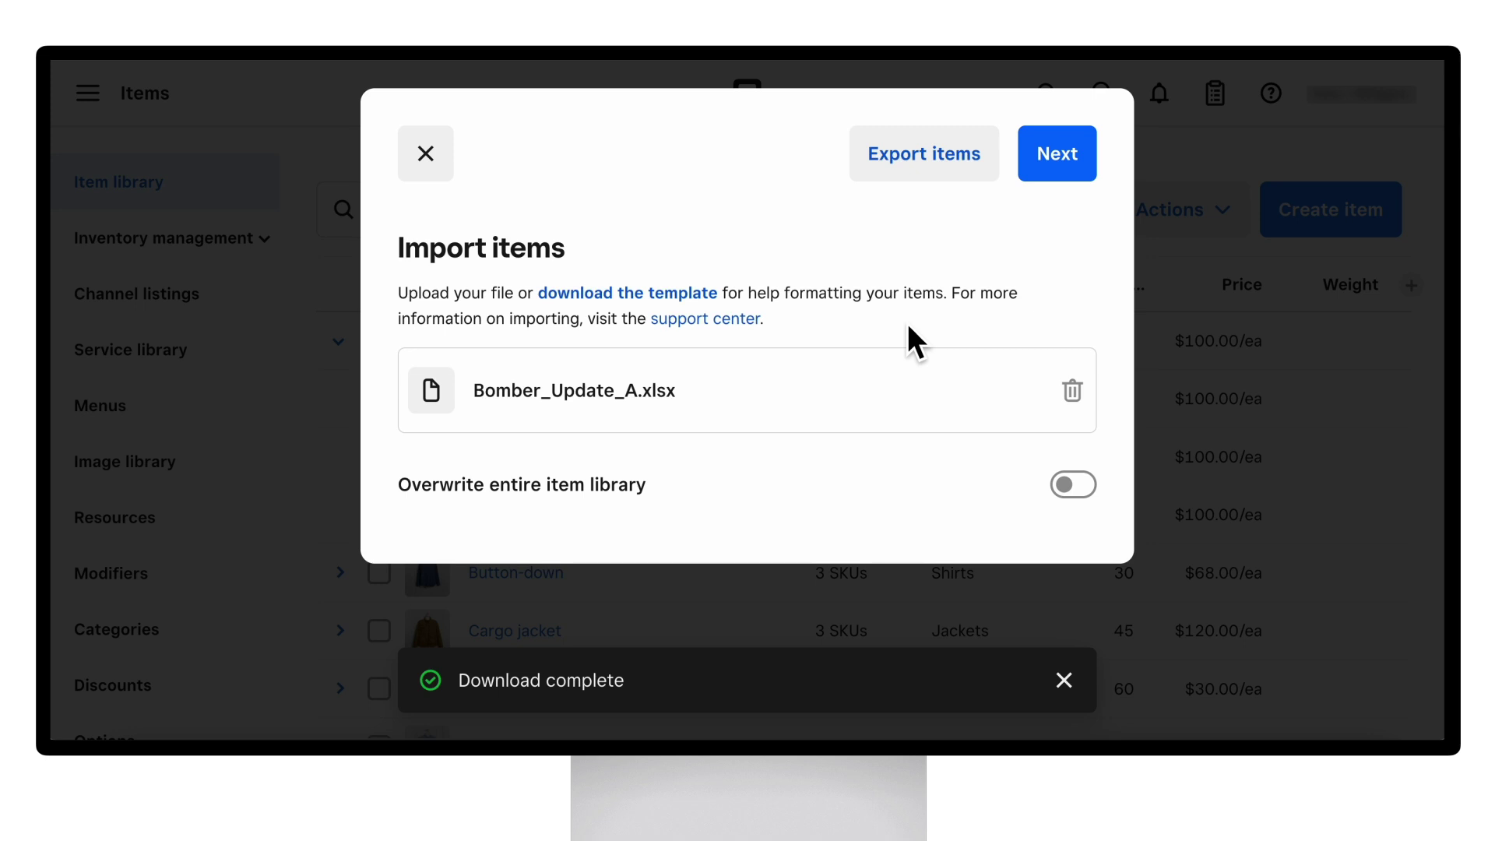
click(1030, 506)
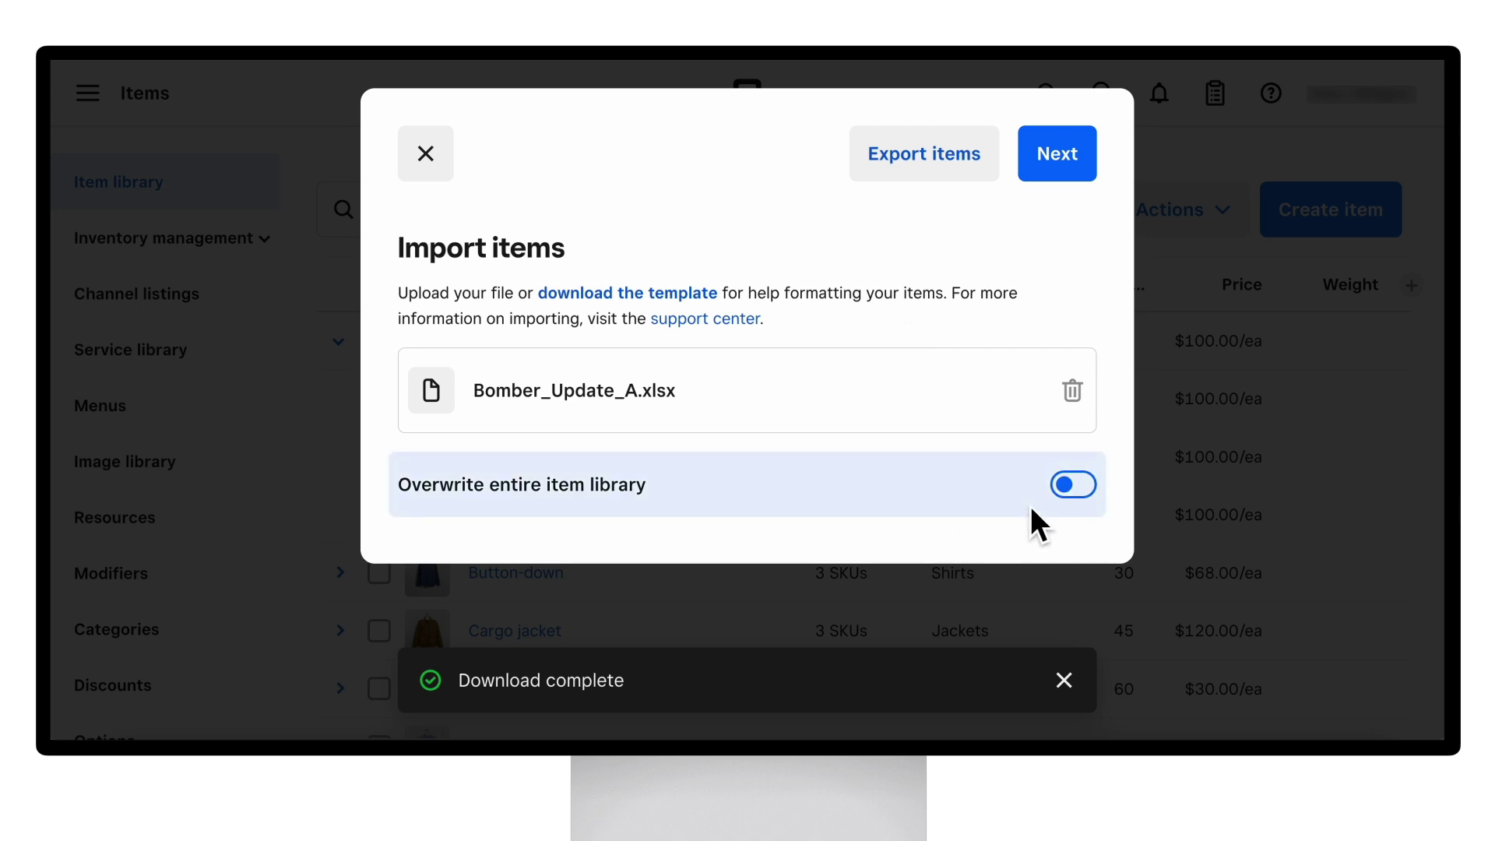
click(987, 500)
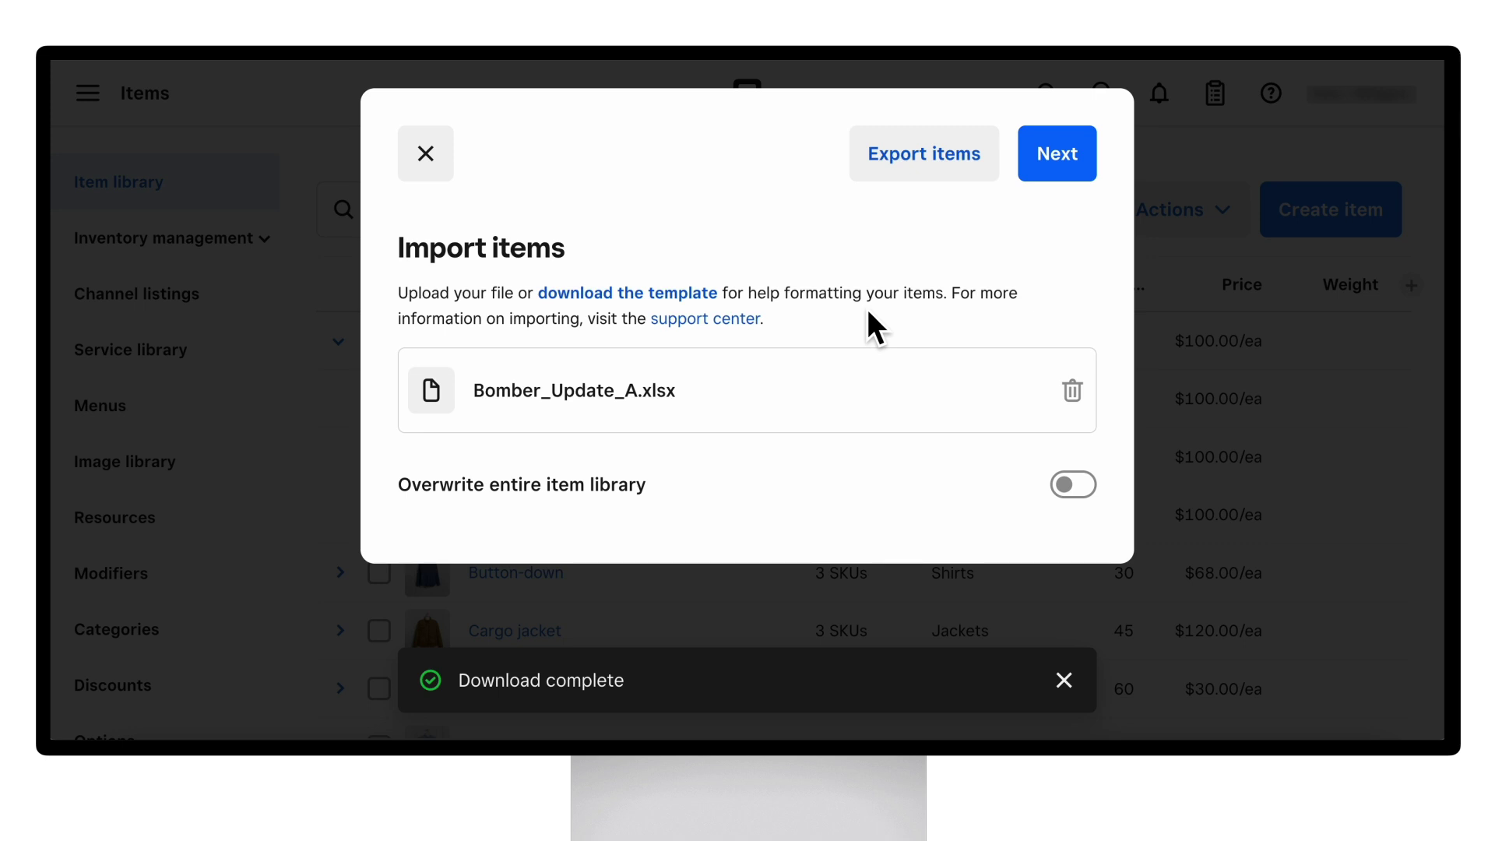
click(1062, 176)
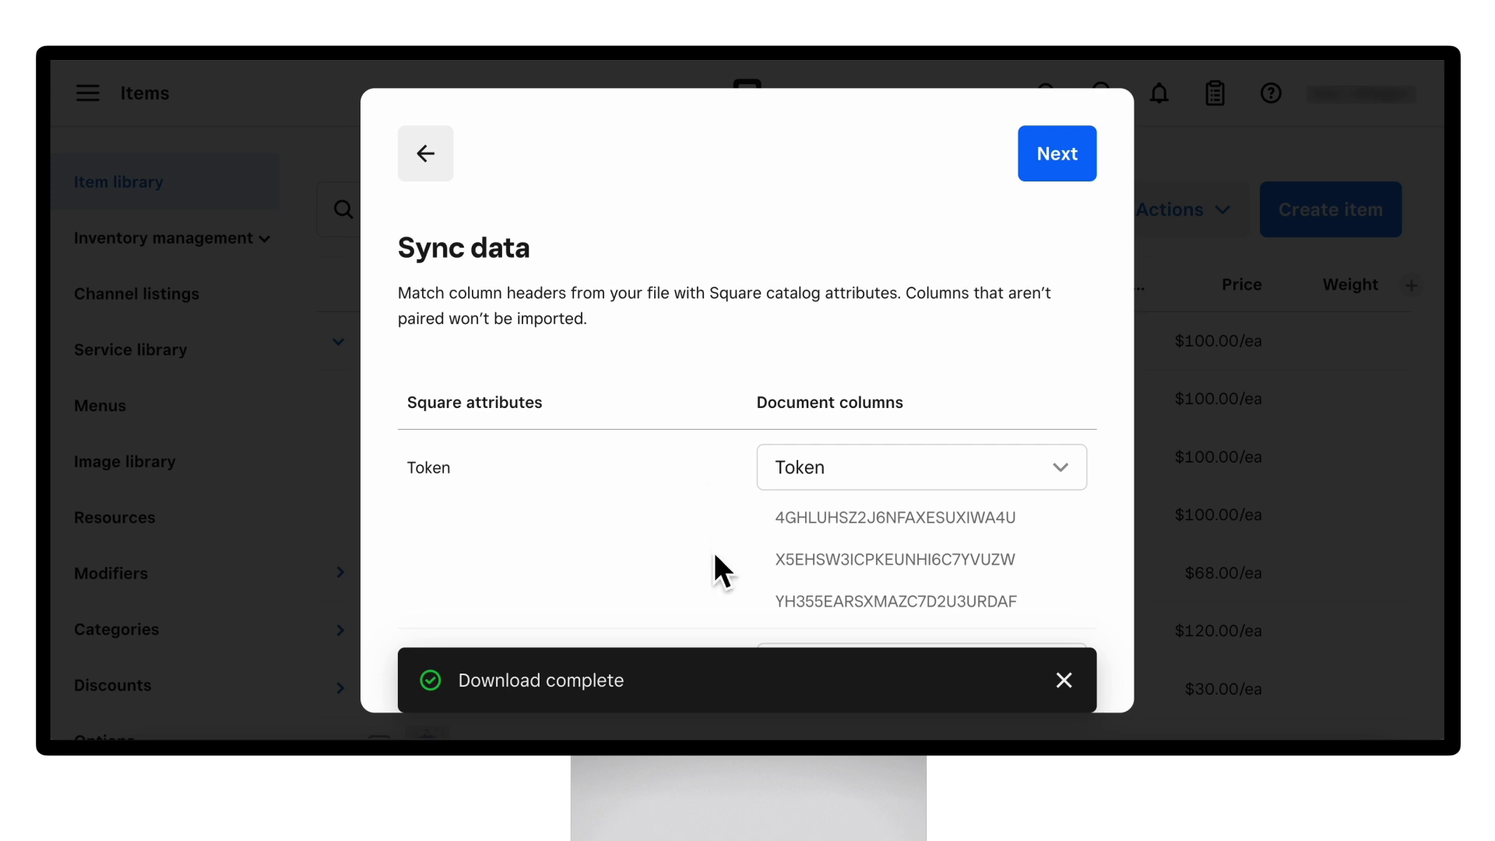
- Review the Token, Item Name and Item Type column mappings and start the import
scroll(713, 551, down, 3)
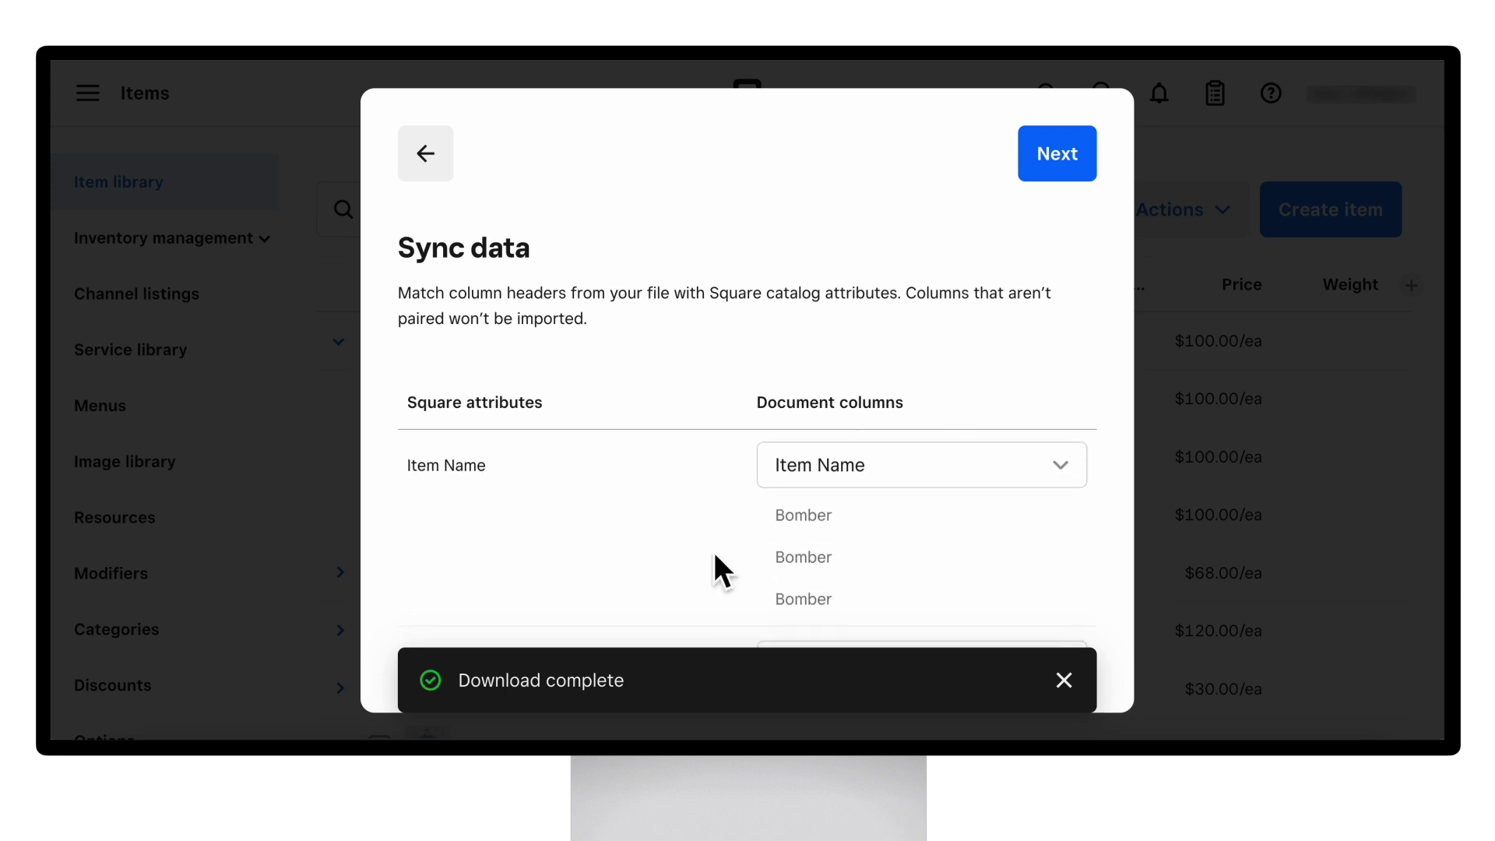
scroll(713, 551, down, 3)
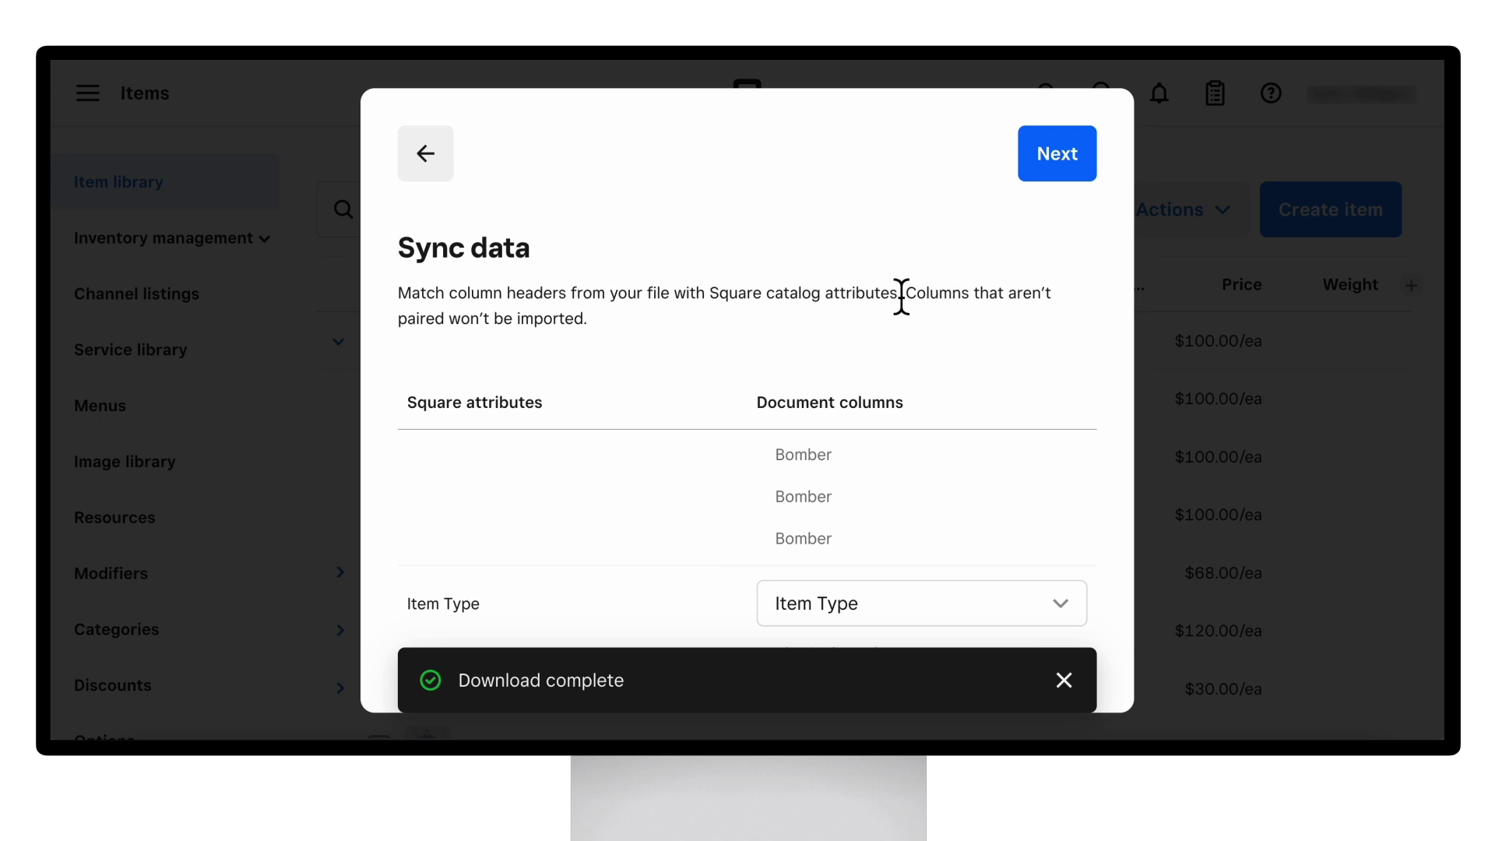
click(1070, 177)
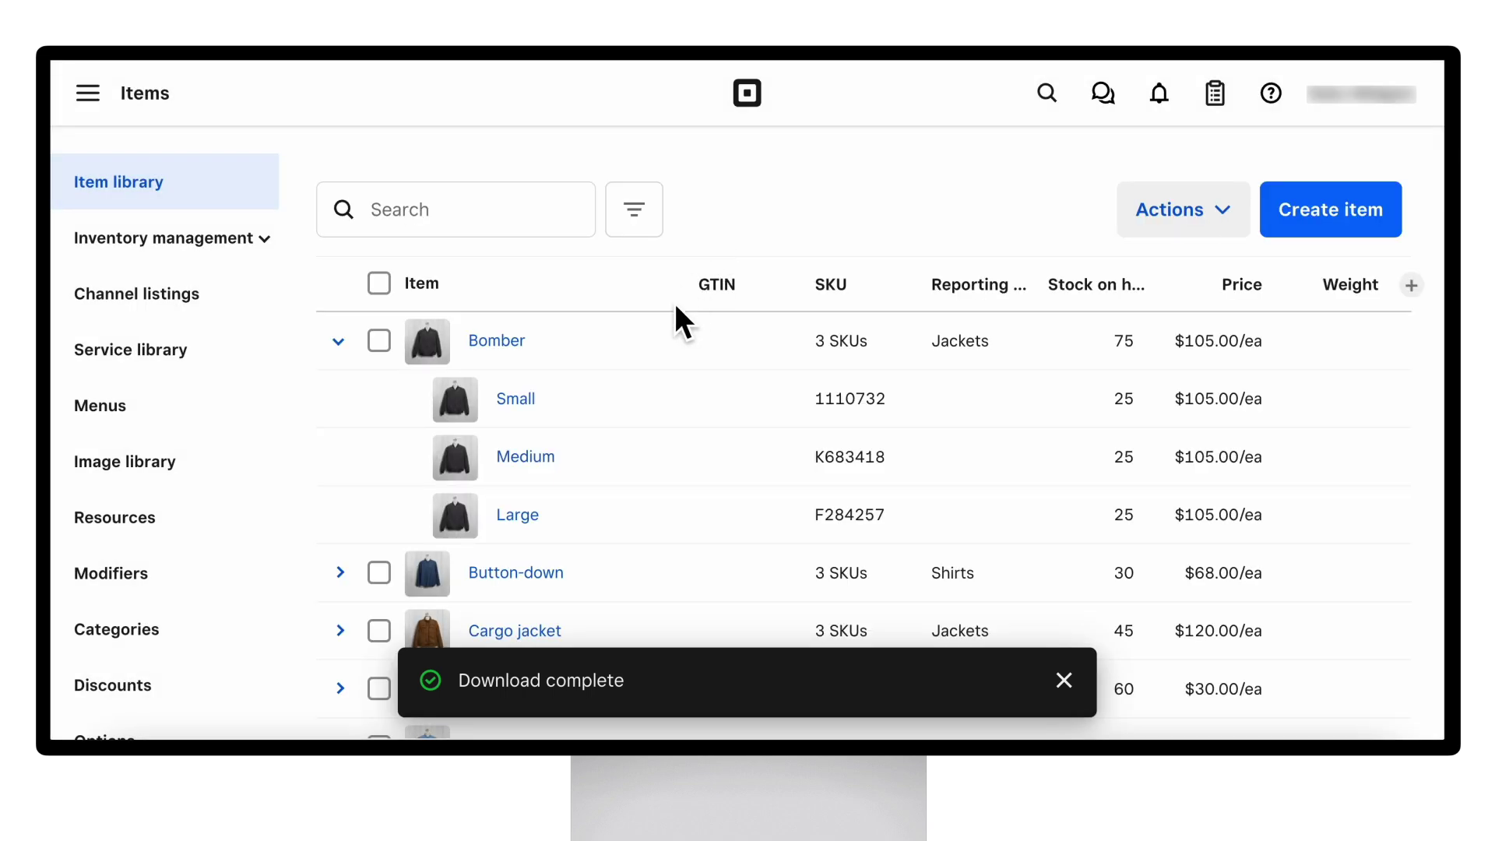
- Confirm the library shows Bomber at $105.00 with 25 per size, and tick Bomber
scroll(650, 355, down, 1)
scroll(649, 352, up, 1)
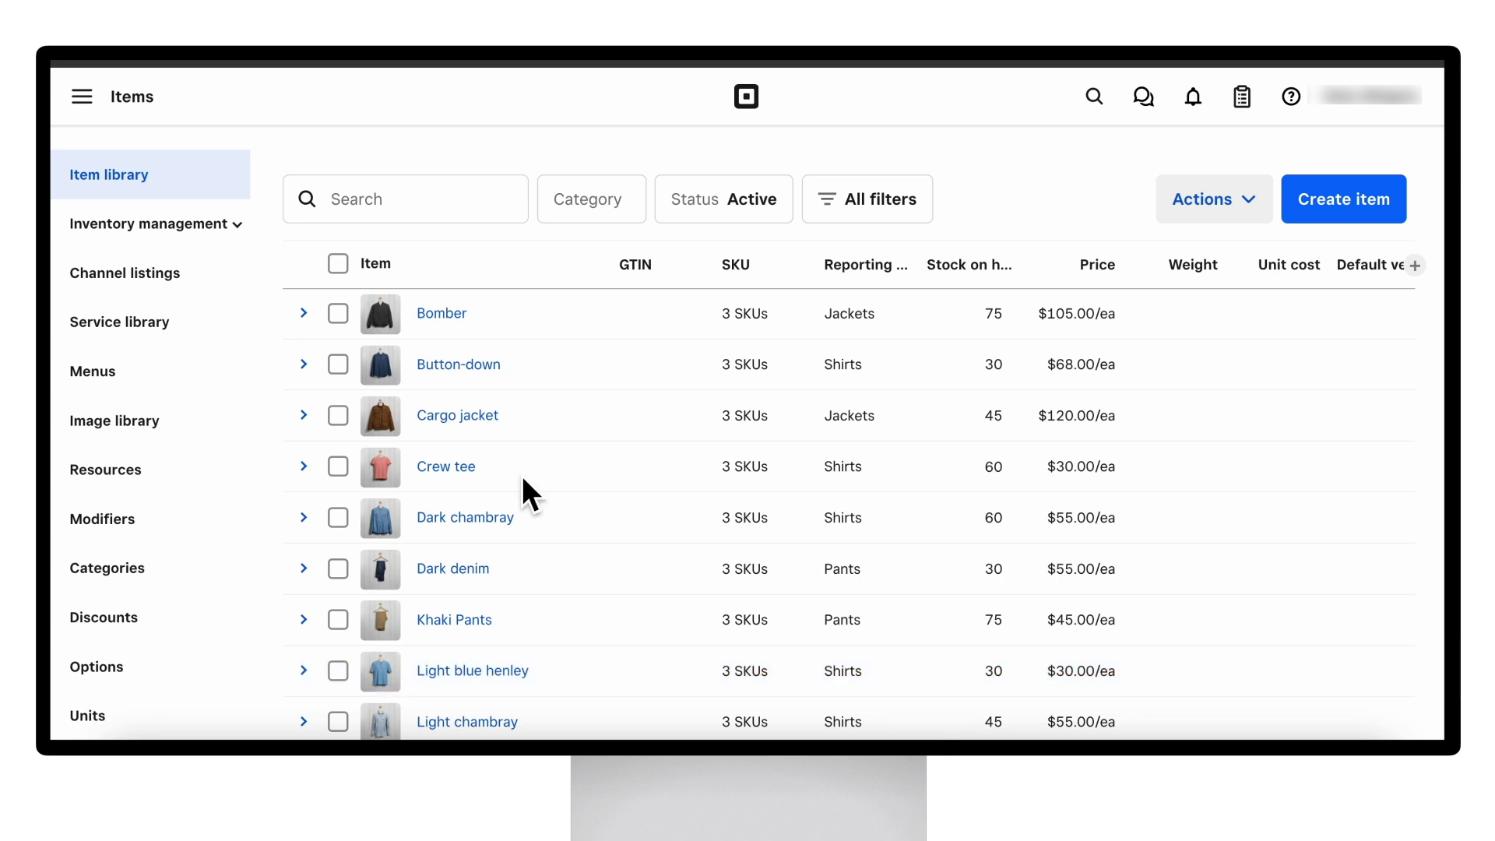
click(340, 318)
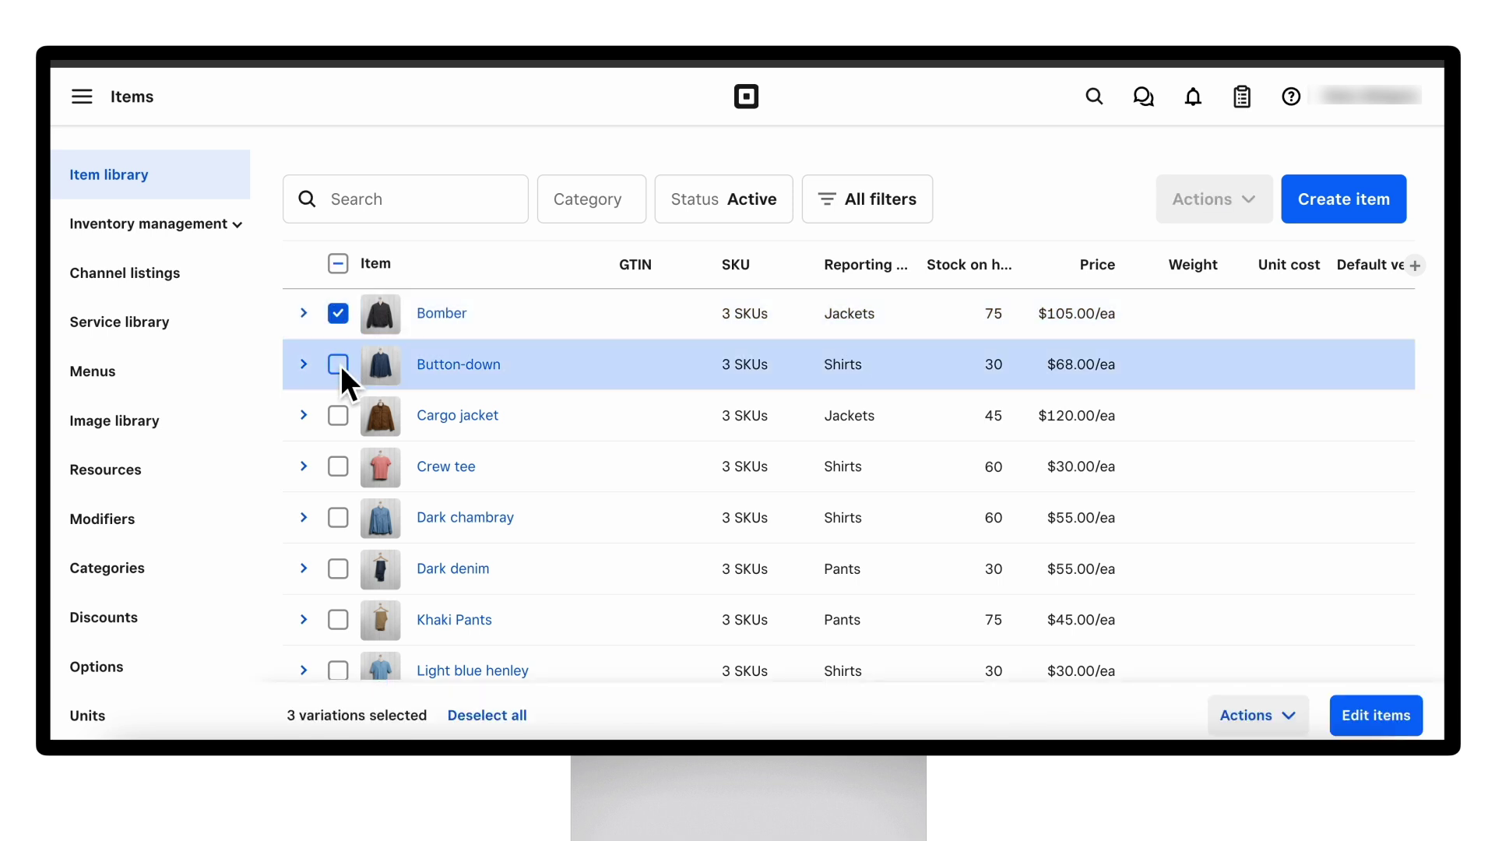
- Also tick Button-down and Cargo jacket, then bulk-update all three to Shipping fulfillment
click(339, 366)
click(339, 414)
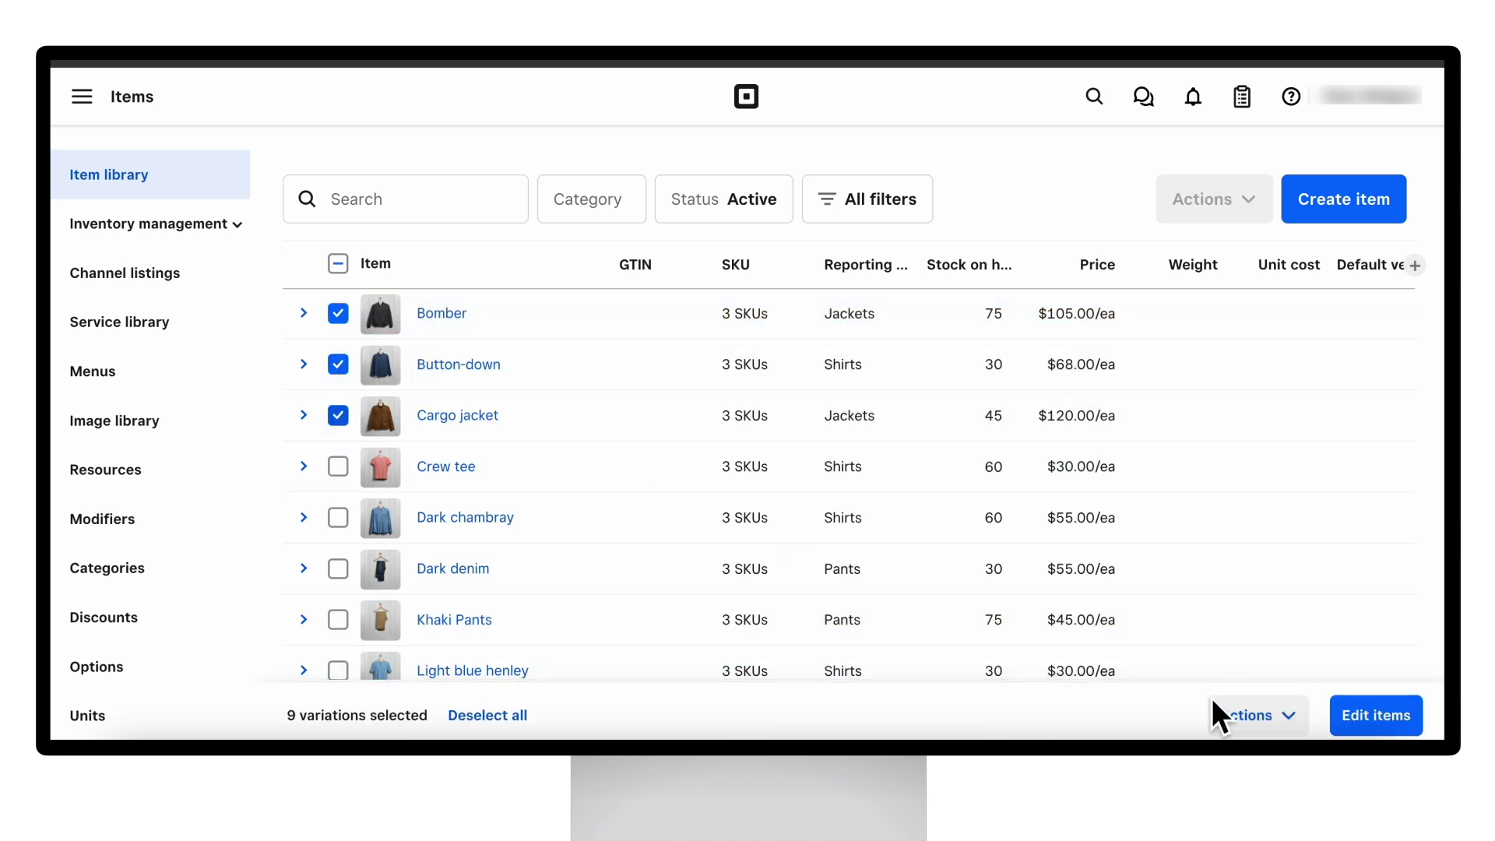
click(1222, 712)
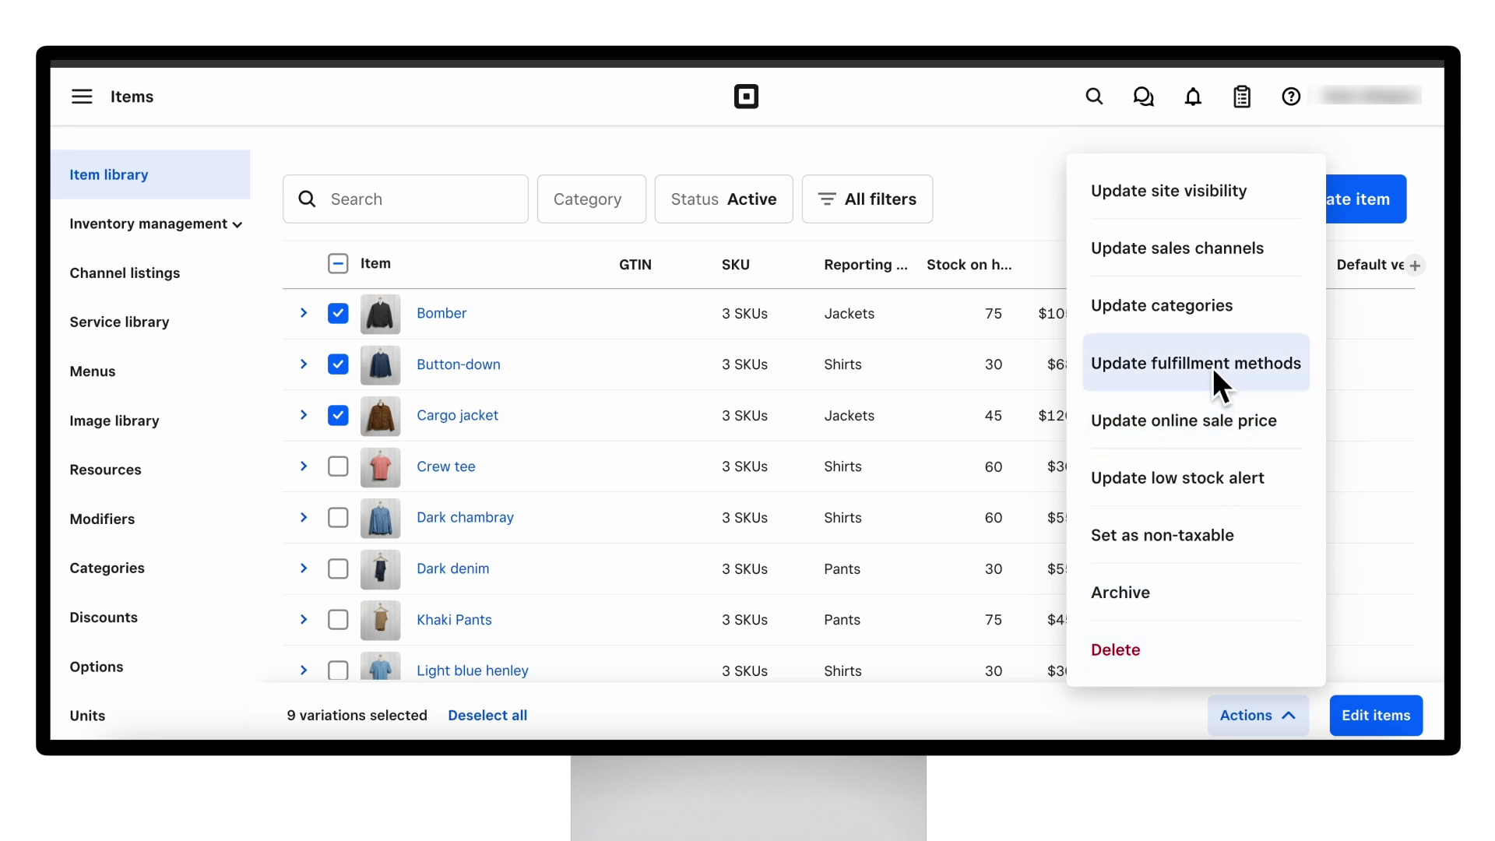
click(1182, 365)
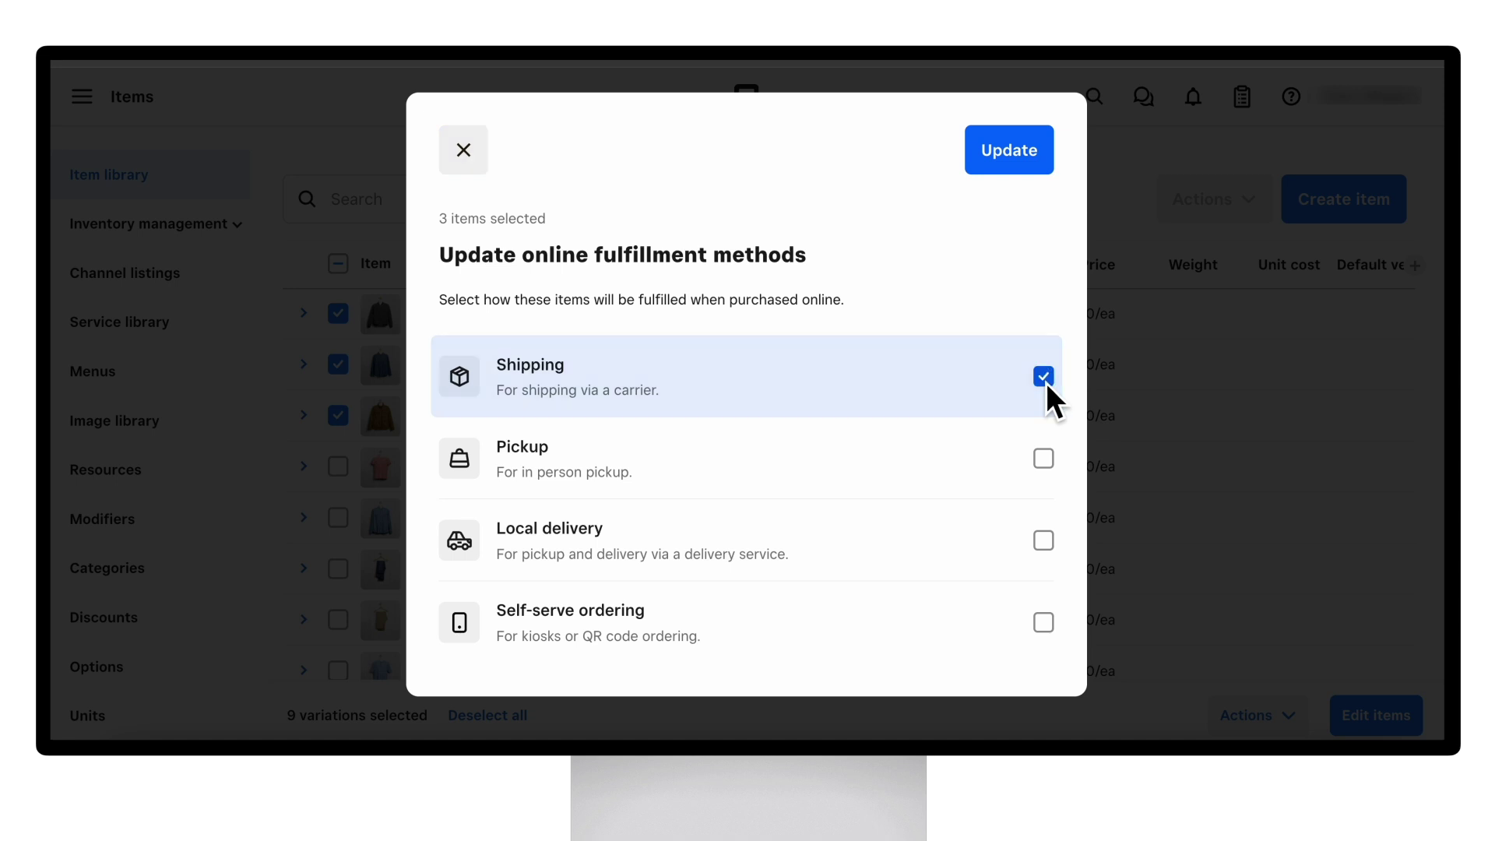
click(1004, 148)
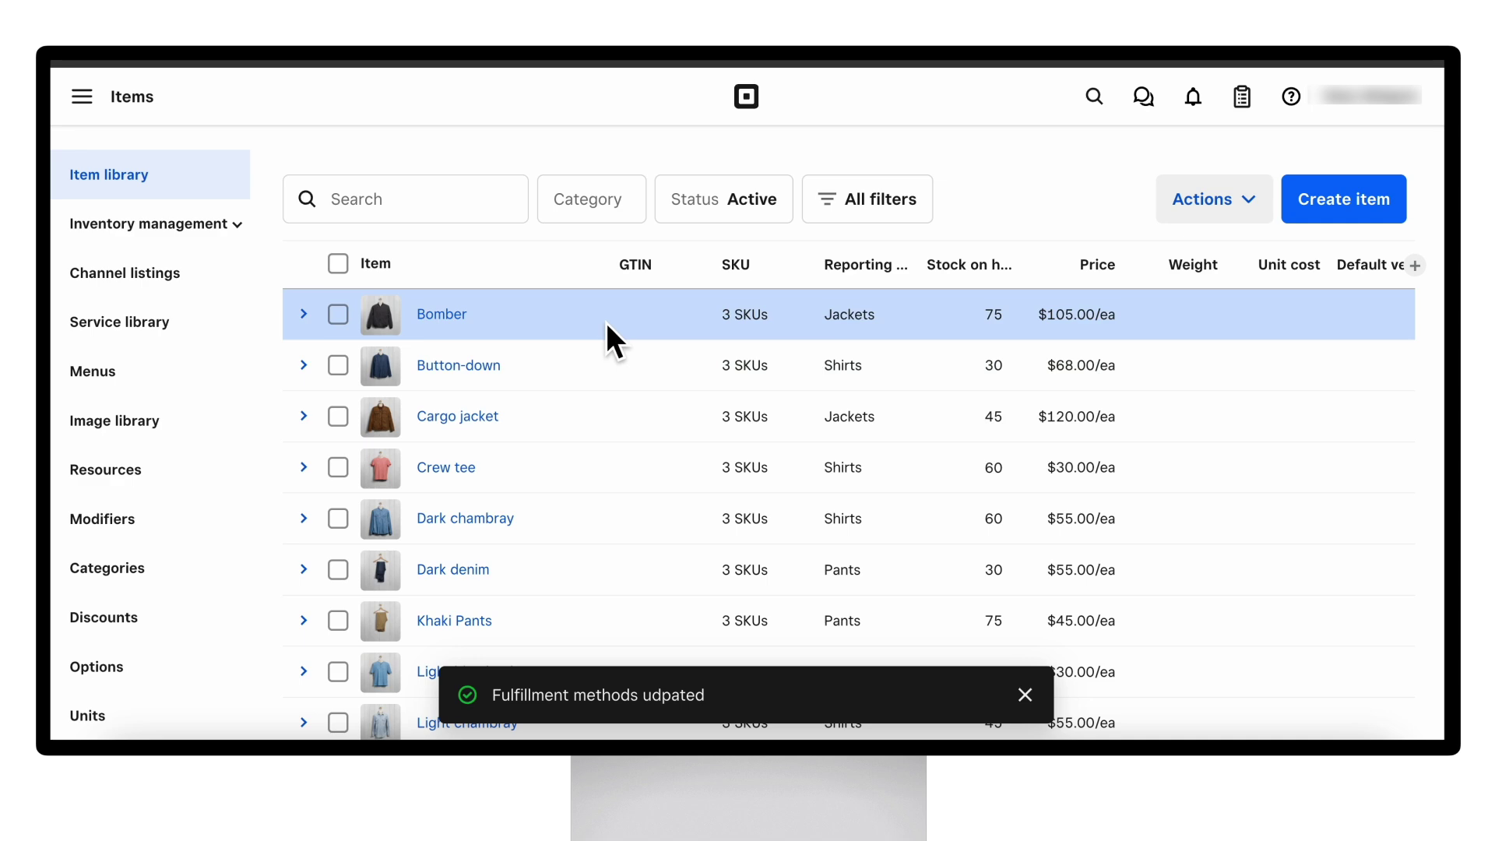
click(605, 322)
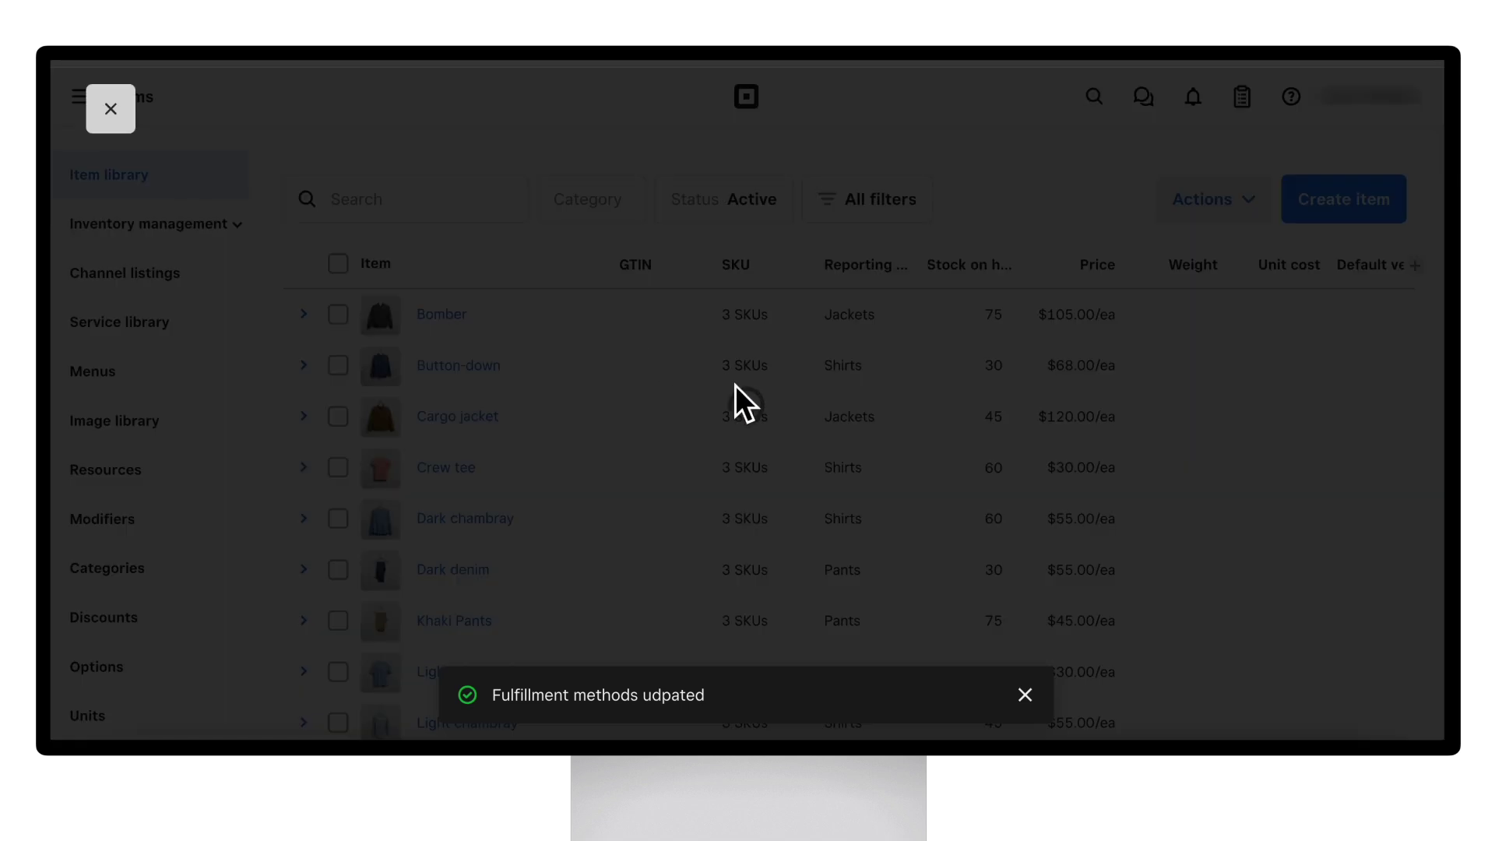
scroll(798, 381, down, 20)
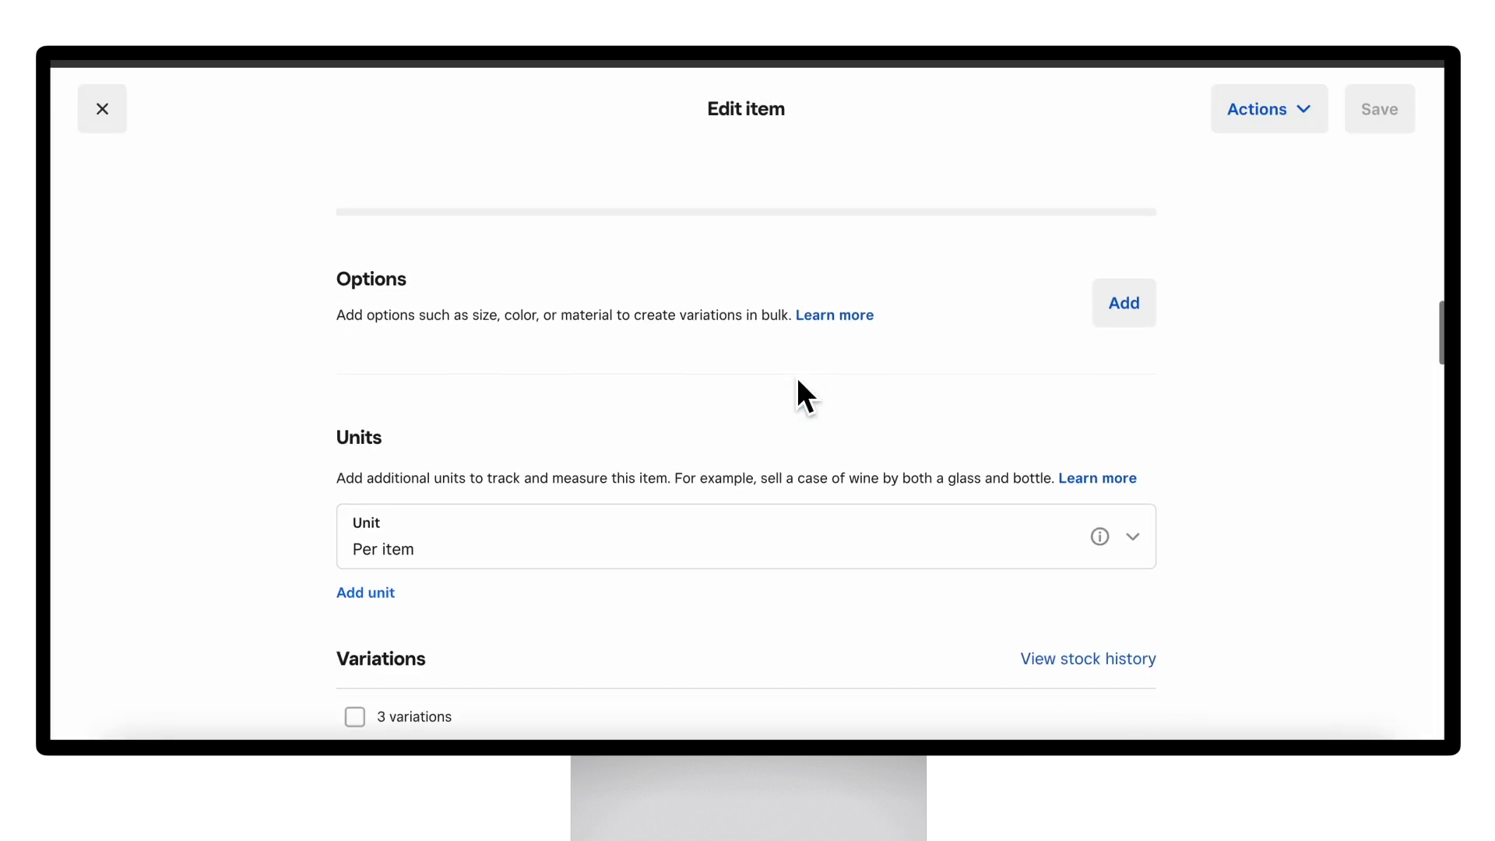
scroll(795, 389, down, 10)
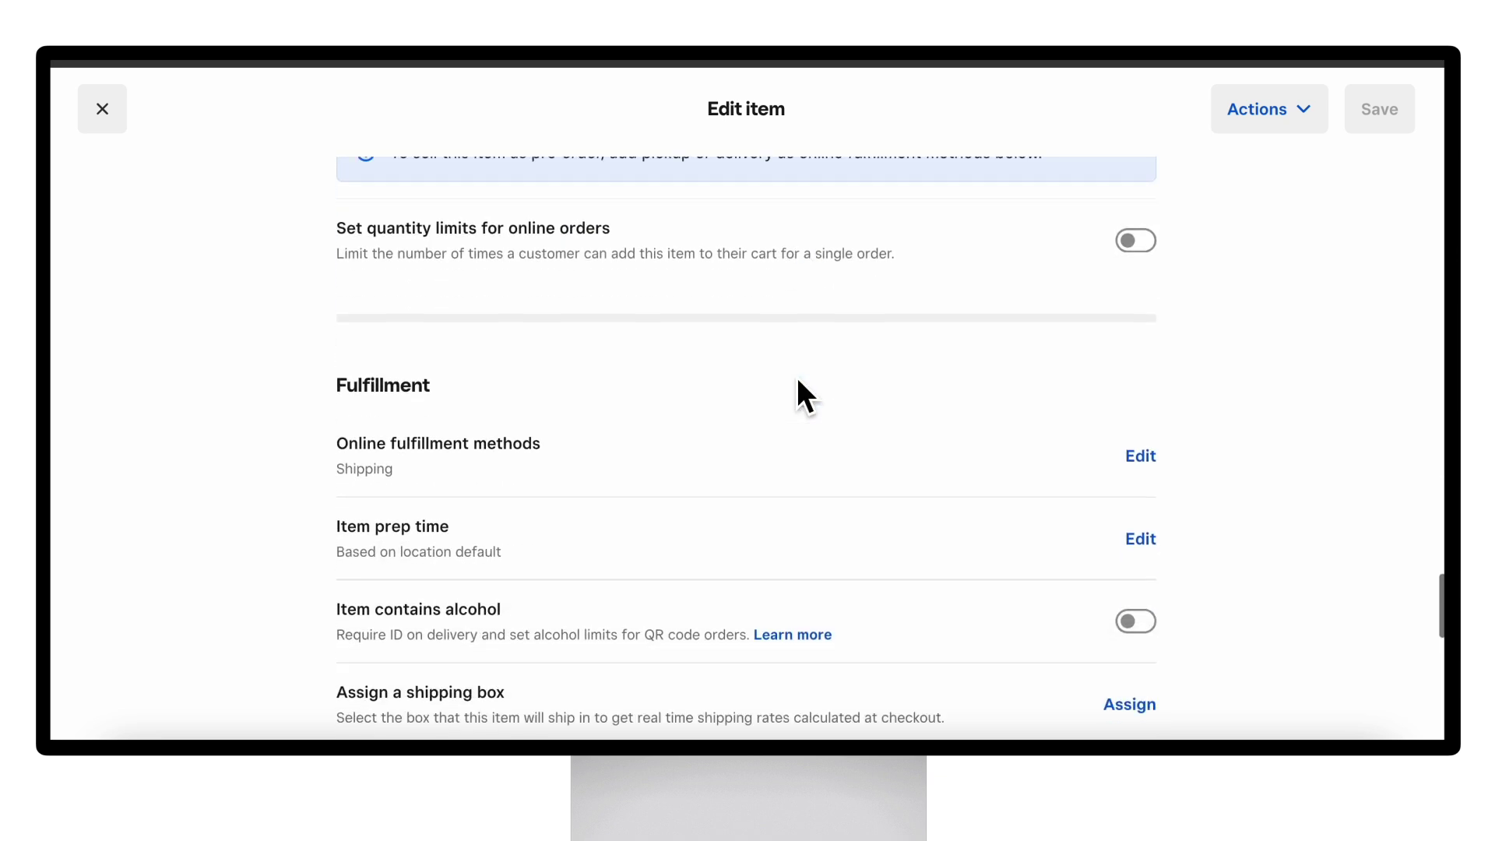
click(1142, 375)
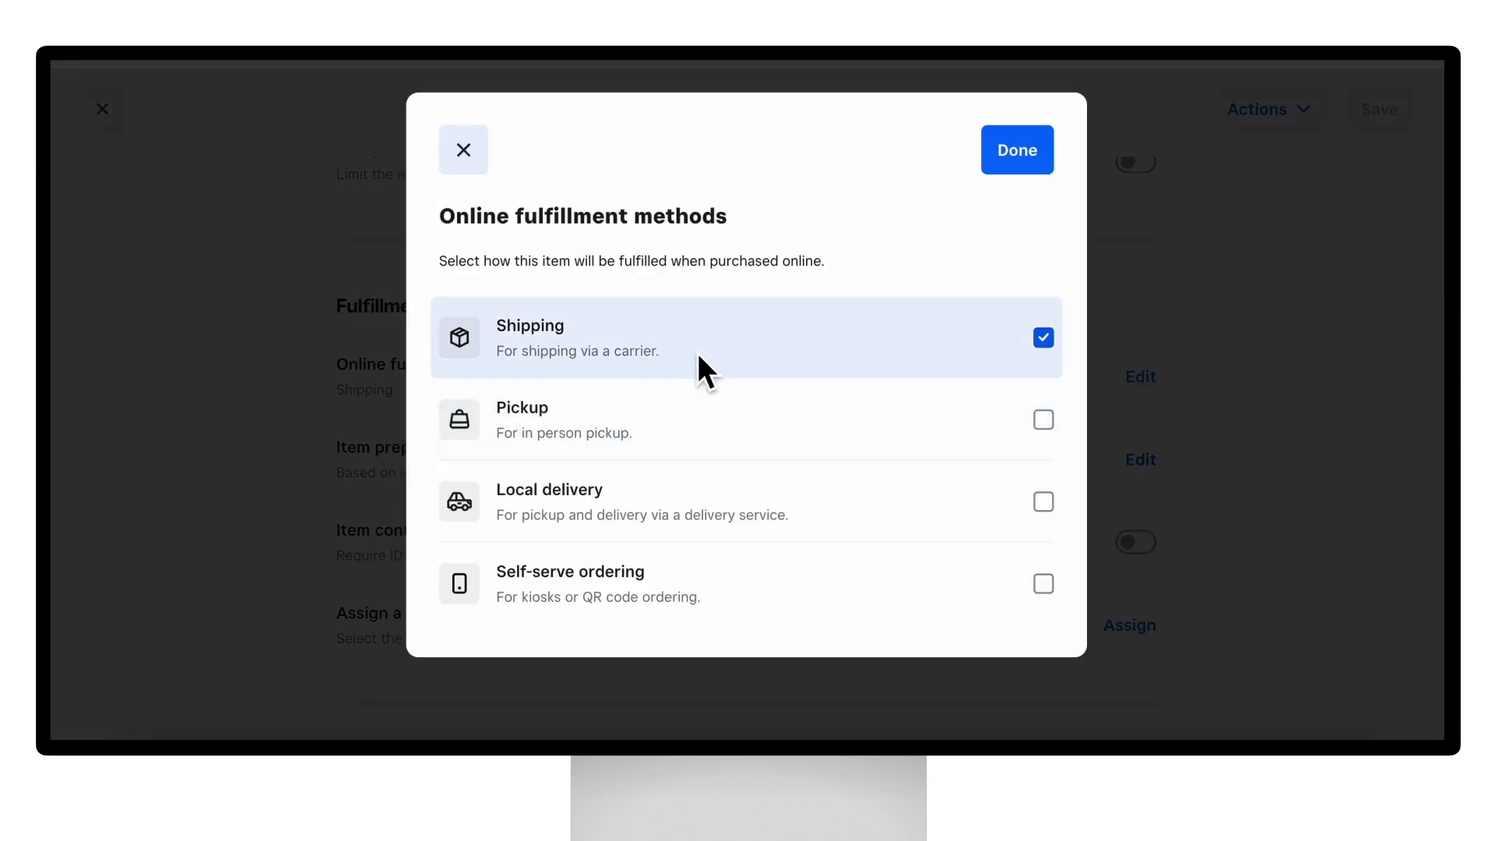
click(476, 153)
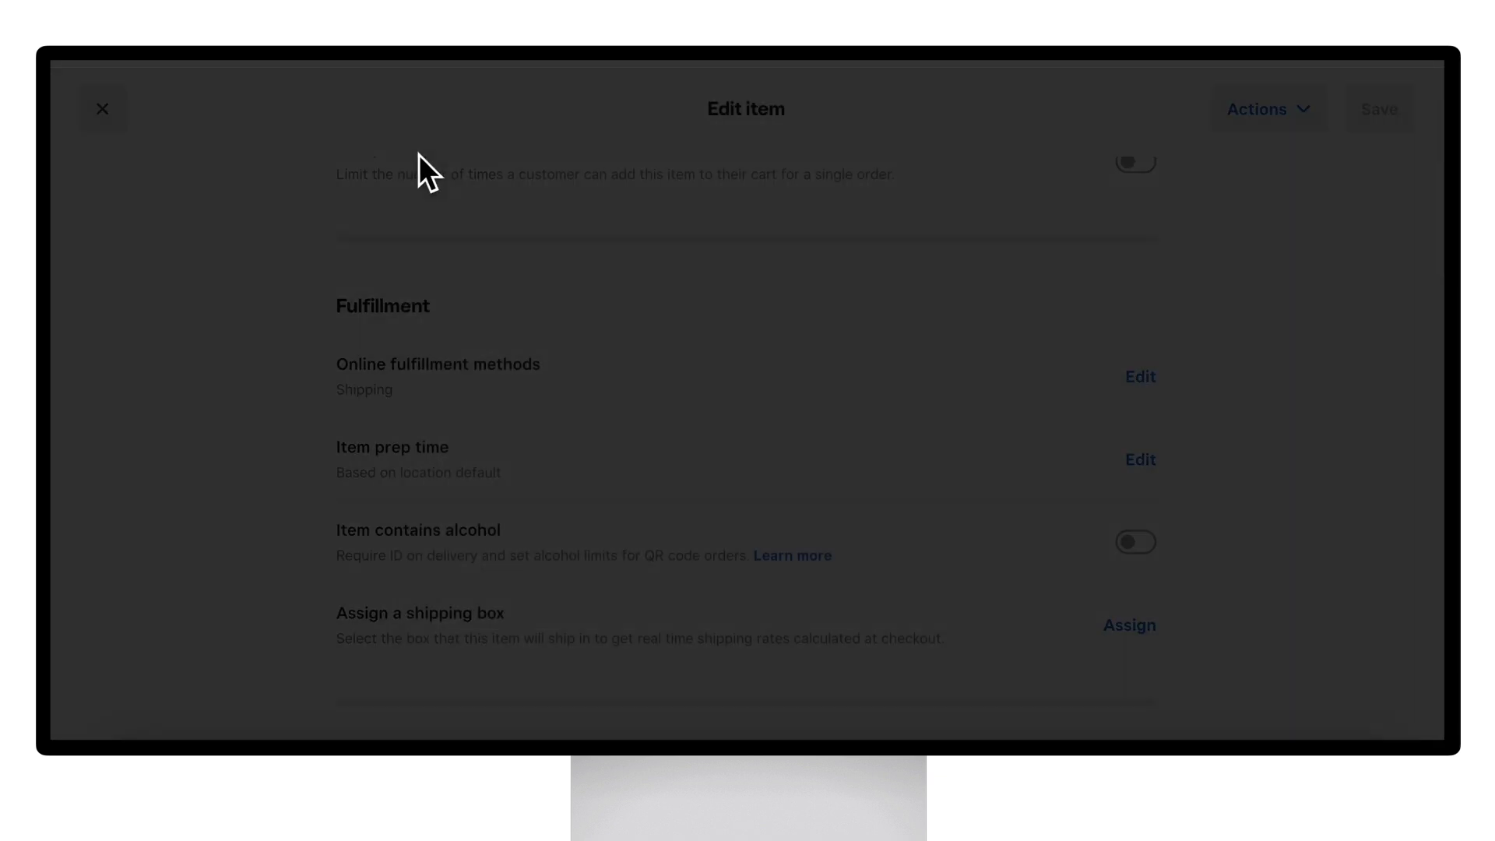
click(102, 109)
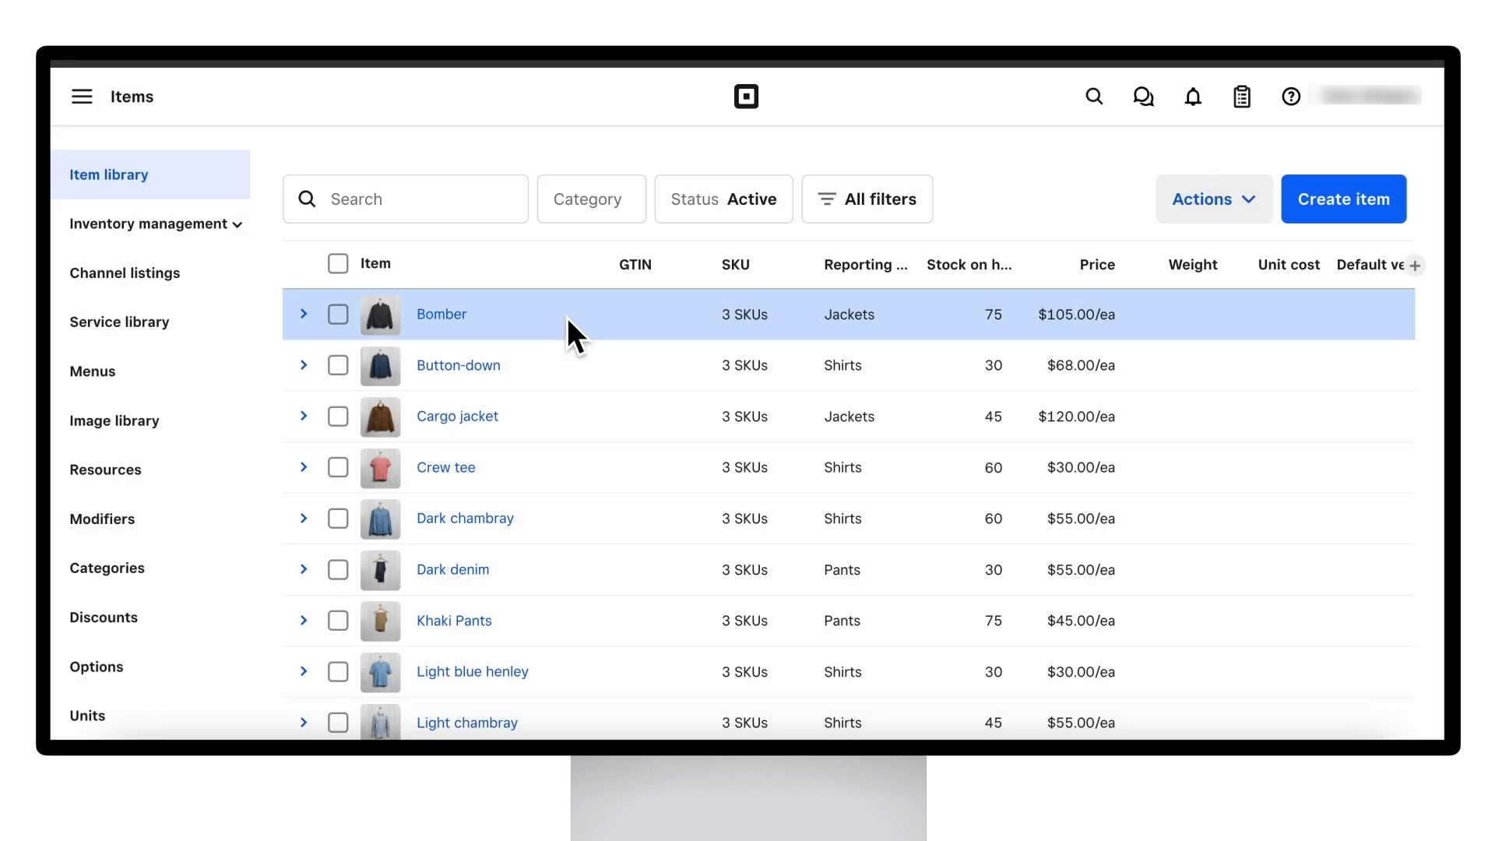